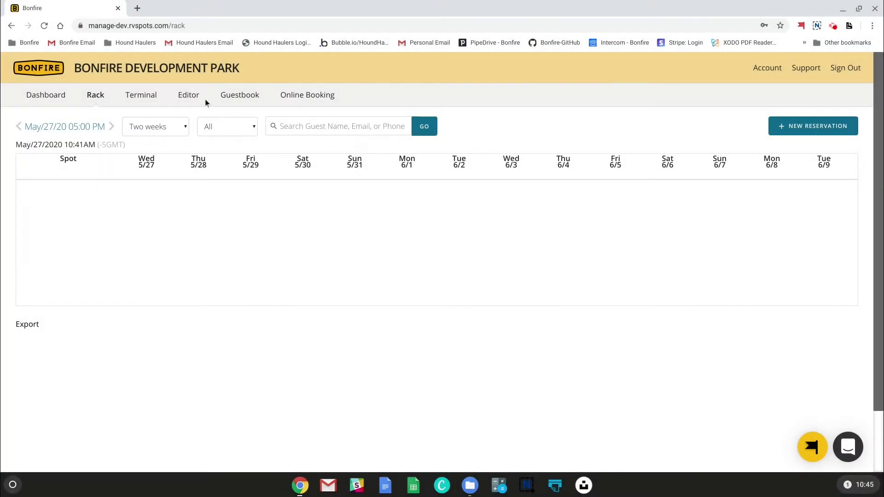
# - Switch from the empty reservation rack to the park Editor
pyautogui.click(189, 97)
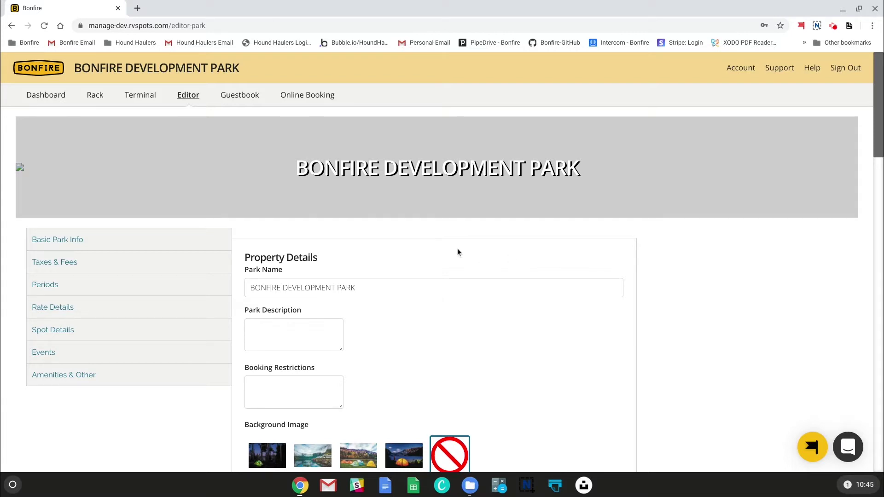
# - Paste the Head Honcho RV Park demo blurb, with its one-month stay limit, into Park Description
pyautogui.scroll(-2, 442, 249)
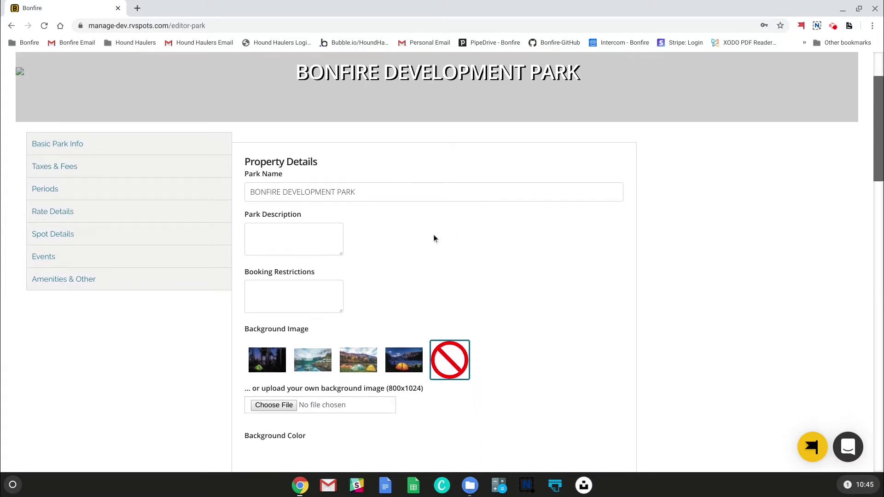
pyautogui.scroll(-1, 438, 236)
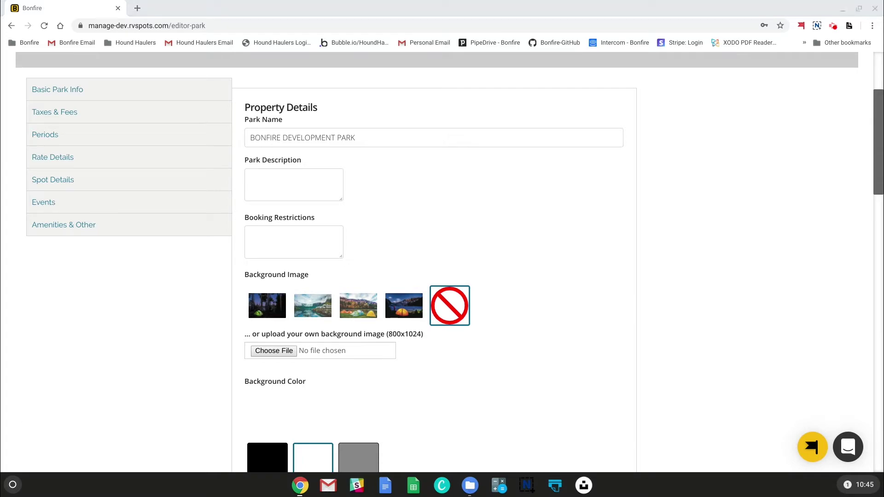
pyautogui.click(299, 183)
pyautogui.write("Bonfire's Head Honcho RV Park & Campground is a DEMO park to show off the functionality of the Bonfire simple reservation management platform. Our fictitious park has over 100  sites set on the slope of Atlantis. There are mountains and trees and bodies of water. We welcome all types of campers each year and even host a petting zoo of baby unicorns and fledgling dragons. Watch out! They may singe your fingertips if you aren't gentle. Come stay with us for a day, week, or month. But we do have to make room for everyone wanting to enjoy our treasure trove of scenic views and merriment. So you are limited to a maximum of one month stay. Happy Camping.")
# - Enlarge both text boxes and paste the two-night-minimum text into Booking Restrictions
pyautogui.moveTo(340, 199); pyautogui.dragTo(586, 289)
pyautogui.moveTo(342, 348); pyautogui.dragTo(594, 396)
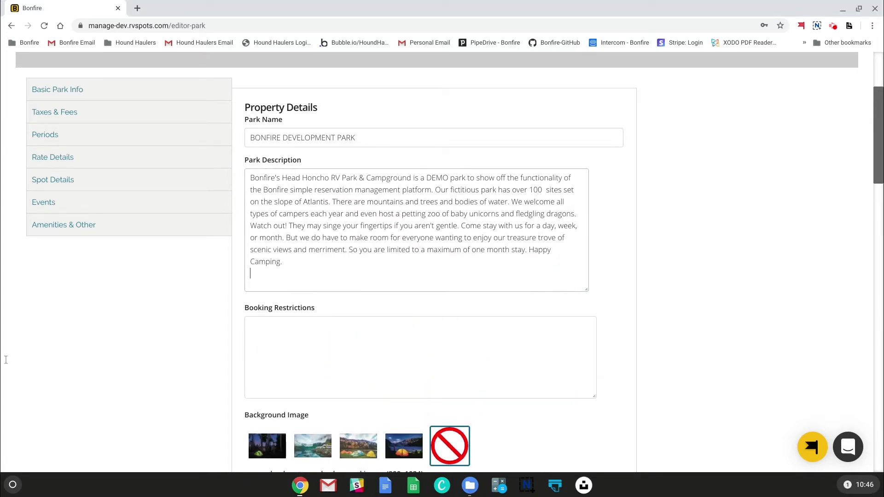
pyautogui.press('Tab')
pyautogui.write('THERE IS A TWO-NIGHT MINIMUM ON ALL RESERVATIONS. WE RESERVE THE RIGHT TO CANCEL ANY RESERVATIONS AND REFUND ANY DEPOSITS AT ANY TIME DUE TO RESERVATIONS NOT MEETING THE MINIMUM STAY REQUIREMENT. We welcome all campers big and small, young and old, and from all walks of life. We do not sell or rent any equipment so you must bring your own accommodations. We do not allow "rustic" camping, meaning that you must have either a recreational vehicle or a tent to stay in for nightly accommodations and protection from the elements. We have been known to get fairy dust storms come through at a moments notice. Believe me, you can be harmed by having too much fun and merriment when affected by fairy dust.')
pyautogui.scroll(-4, 233, 285)
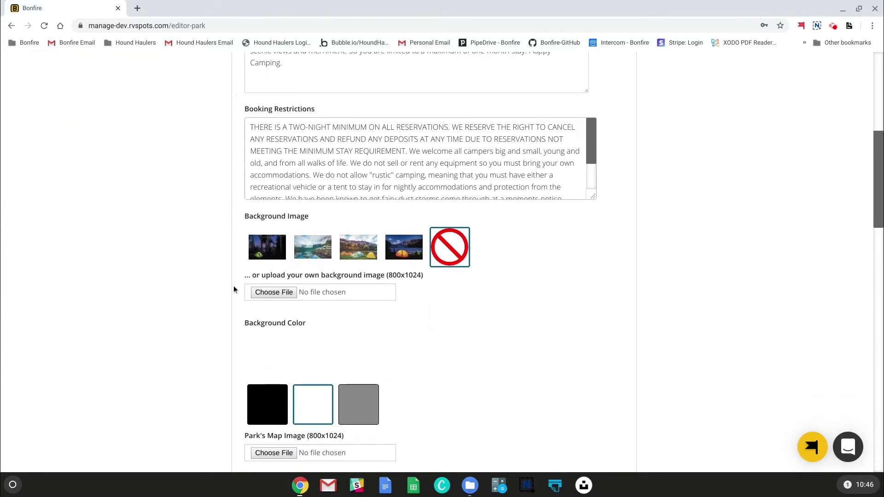
pyautogui.scroll(-2, 234, 286)
pyautogui.scroll(-1, 558, 273)
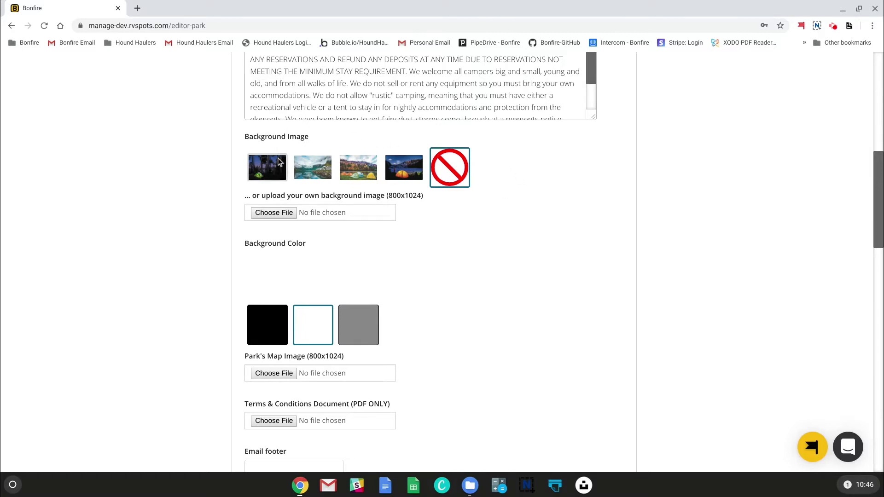
# - Select the night-time forest photo with the glowing green tent as Background Image
pyautogui.click(277, 172)
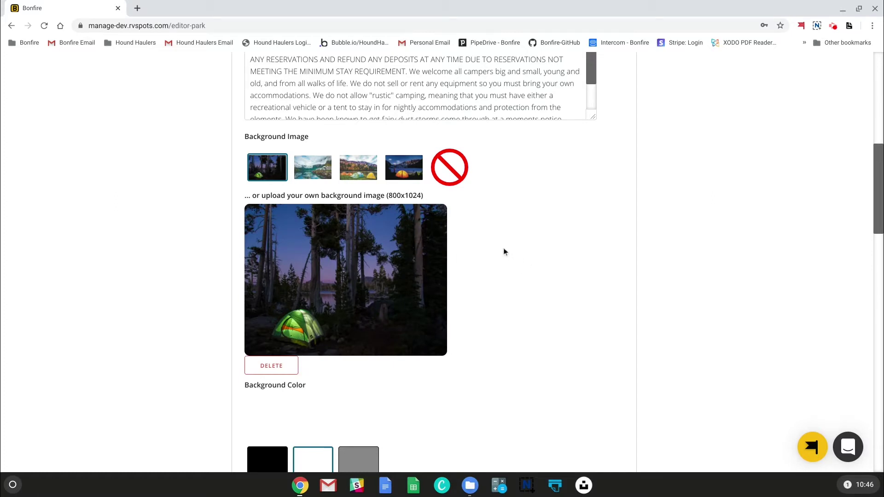
pyautogui.scroll(-3, 504, 249)
pyautogui.scroll(-2, 504, 248)
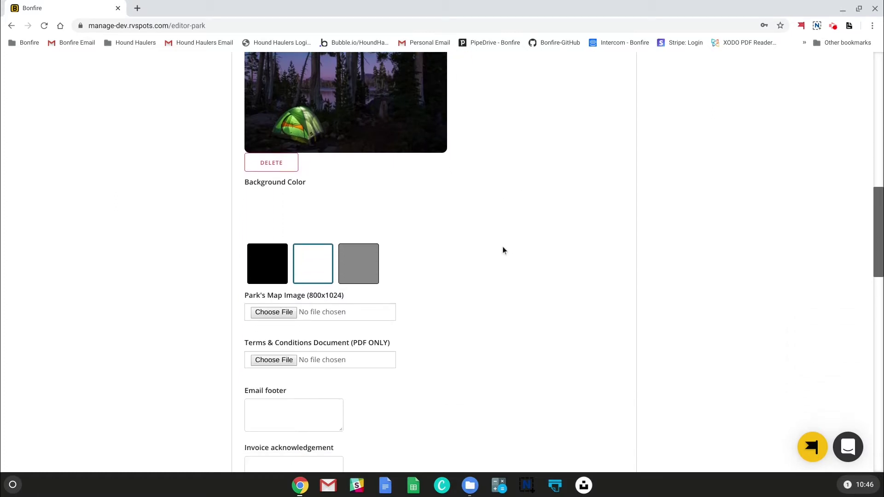
pyautogui.scroll(5, 442, 166)
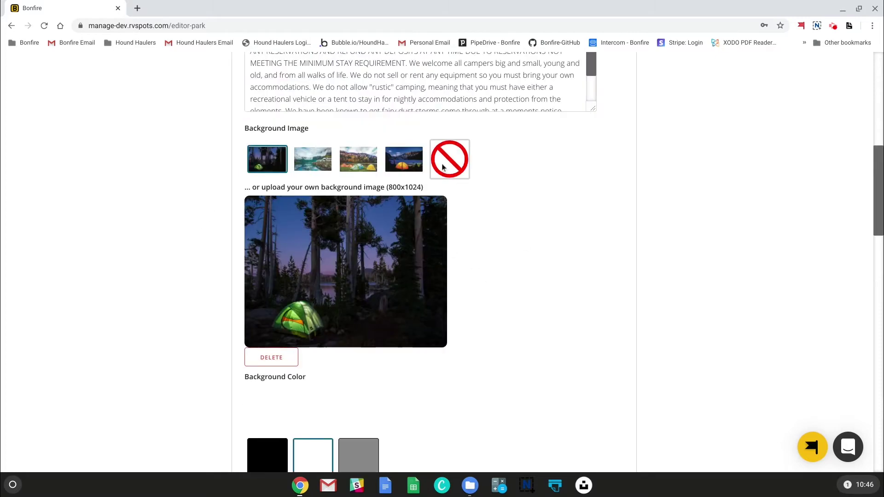
pyautogui.scroll(-1, 487, 303)
pyautogui.scroll(-2, 487, 303)
pyautogui.scroll(-2, 487, 303)
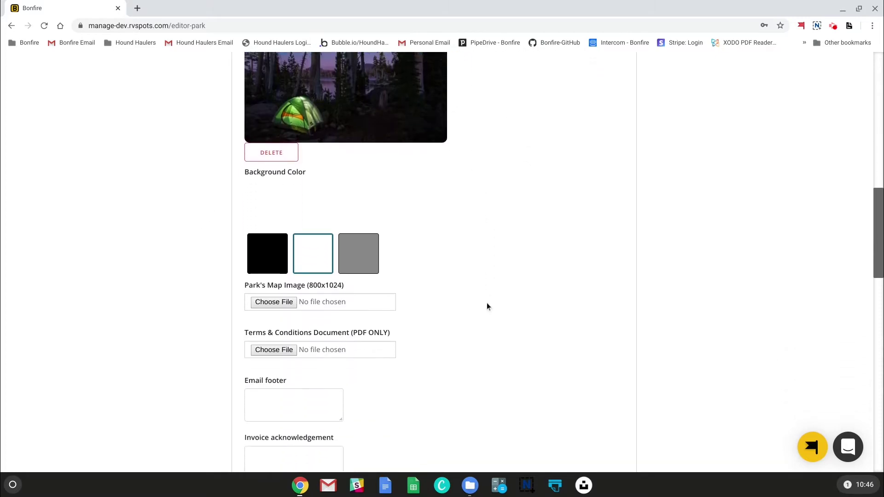
pyautogui.scroll(-1, 487, 303)
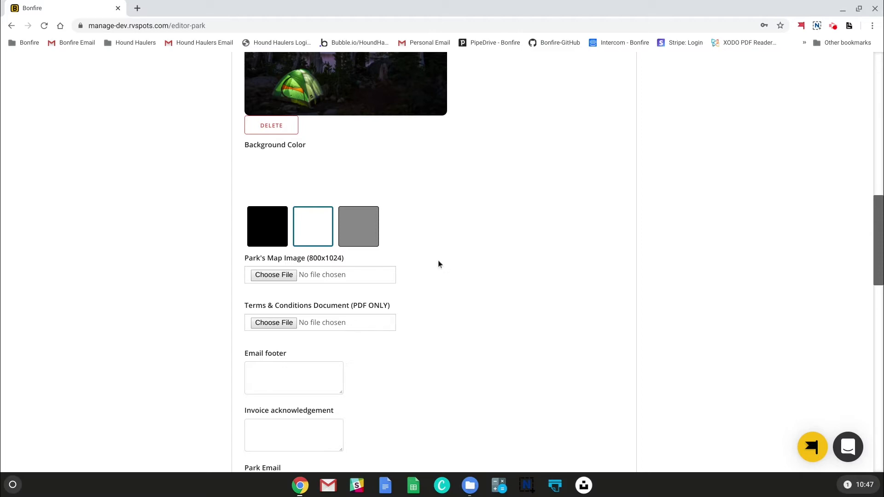
# - Upload the colourful park site map file as the Park's Map Image
pyautogui.click(271, 275)
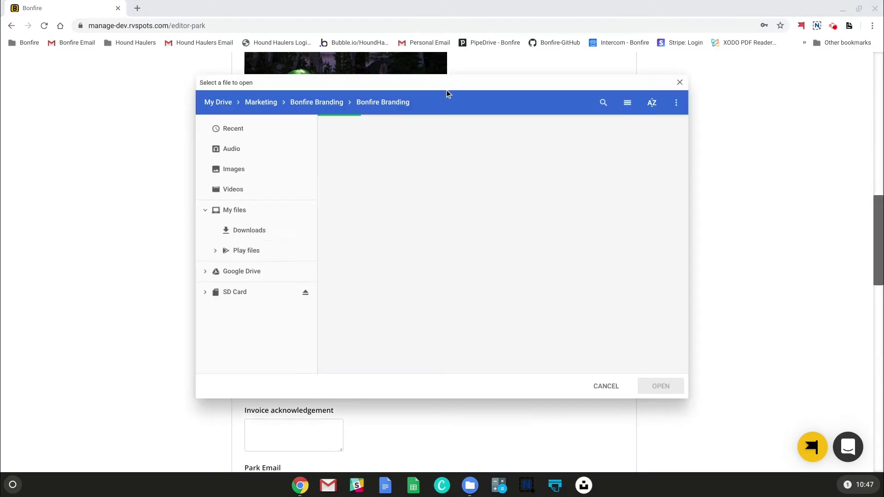
pyautogui.click(465, 184)
pyautogui.click(657, 384)
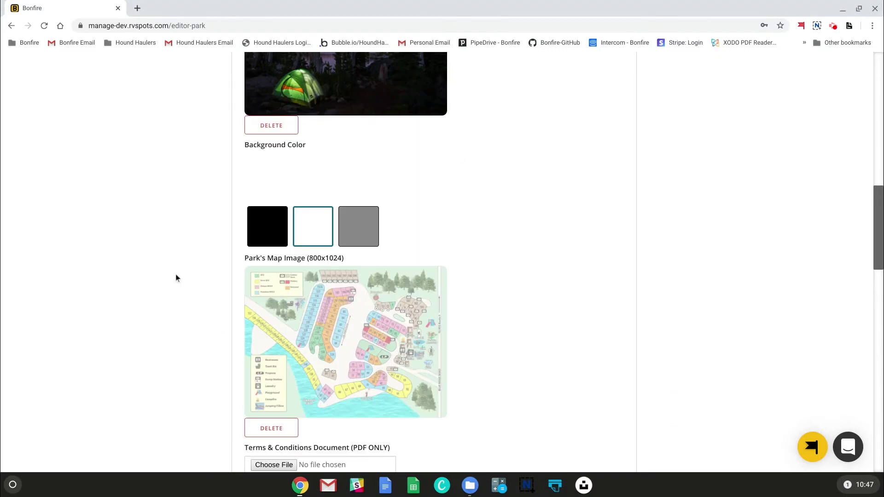
# - Enlarge the Email footer and Invoice acknowledgement text boxes
pyautogui.scroll(-3, 176, 275)
pyautogui.scroll(-2, 175, 273)
pyautogui.scroll(-1, 174, 273)
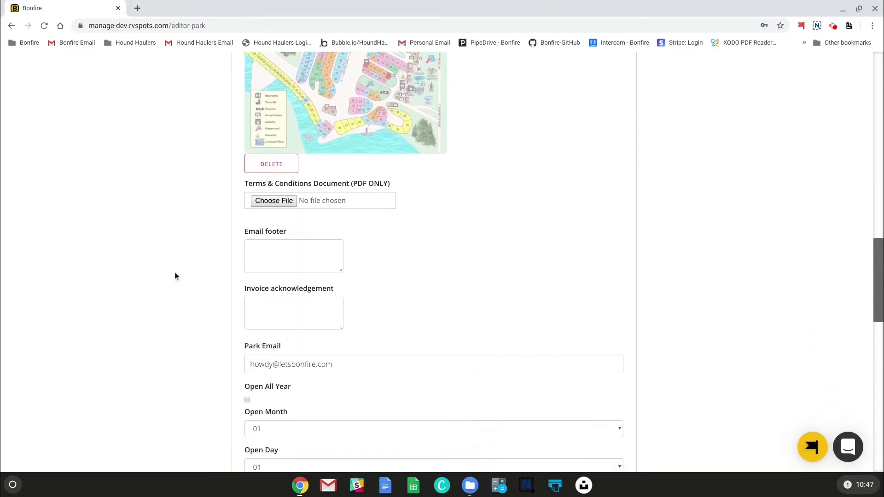
pyautogui.scroll(-1, 175, 273)
pyautogui.scroll(-1, 175, 273)
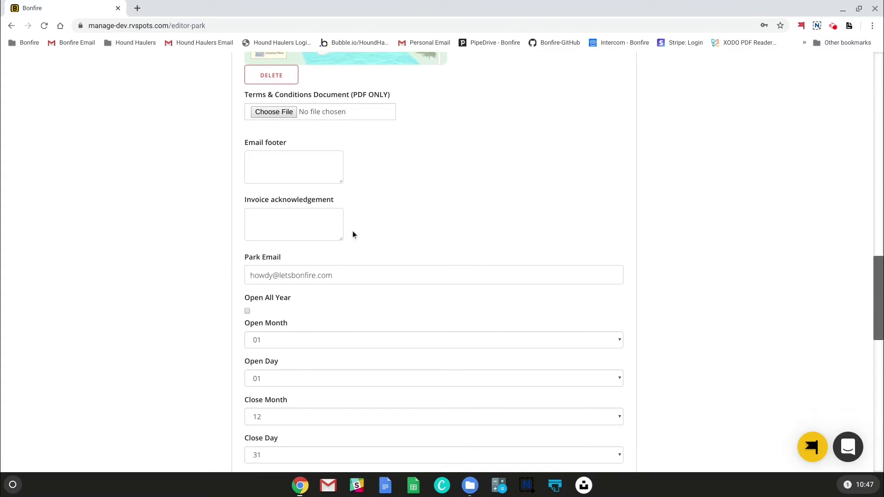
pyautogui.moveTo(343, 183); pyautogui.dragTo(551, 282)
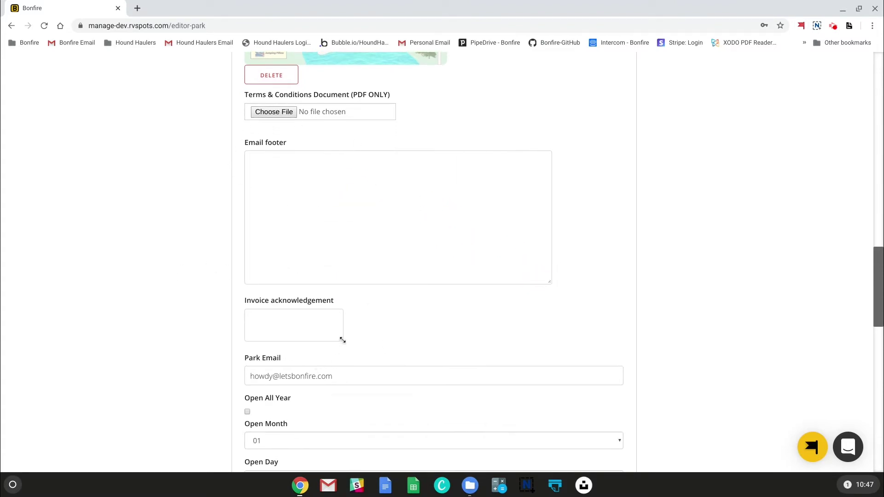
pyautogui.moveTo(339, 340); pyautogui.dragTo(549, 428)
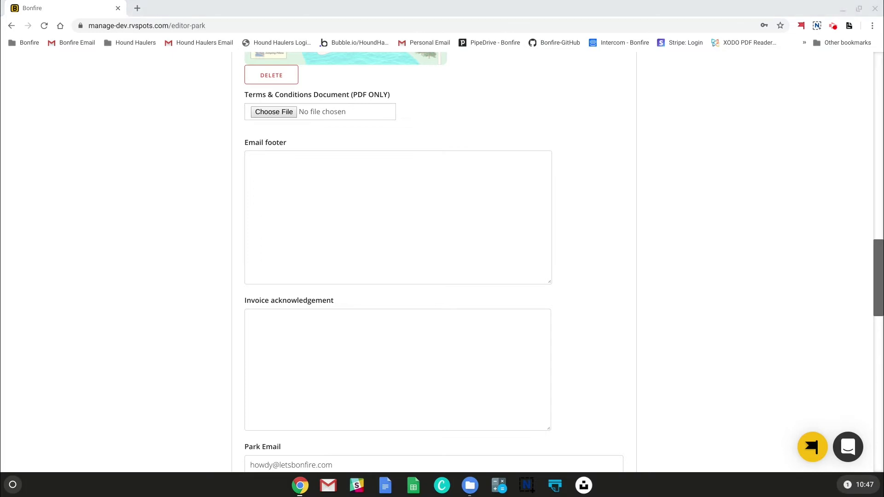
# - Paste the stay-minimum, summer season and deposit policy text into the Email footer
pyautogui.click(322, 177)
pyautogui.hotkey('ctrl', 'v')
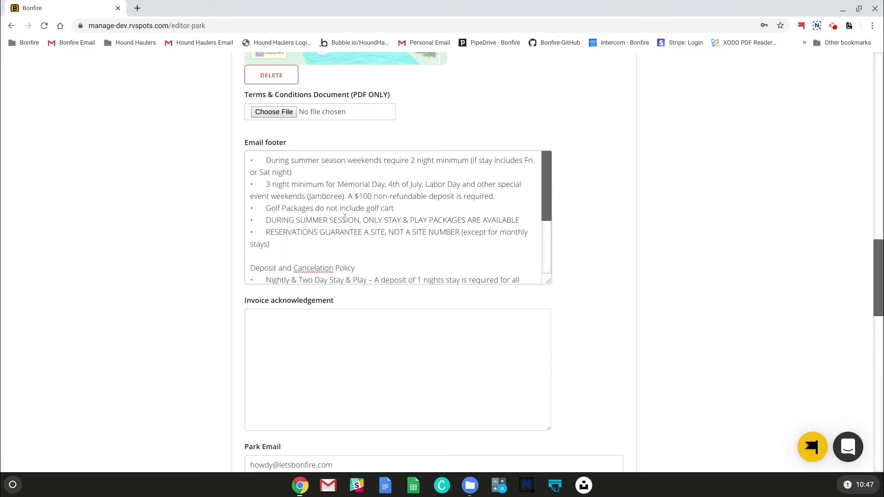
pyautogui.scroll(-3, 203, 225)
pyautogui.scroll(-1, 203, 225)
pyautogui.scroll(-1, 203, 225)
pyautogui.scroll(-1, 203, 225)
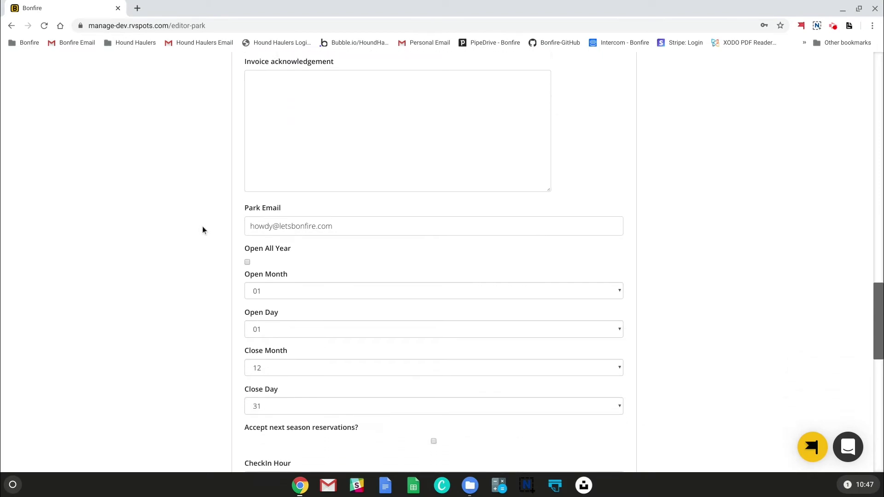
pyautogui.scroll(-1, 202, 225)
pyautogui.scroll(-1, 203, 225)
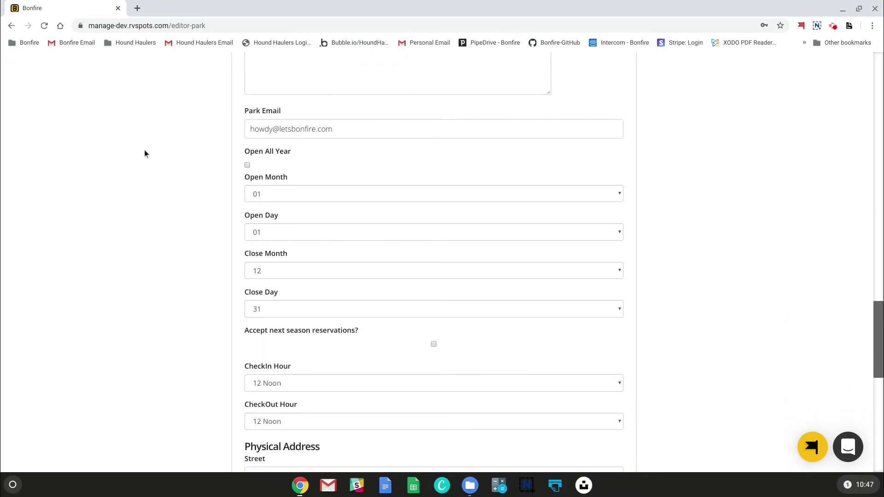
pyautogui.scroll(-1, 147, 224)
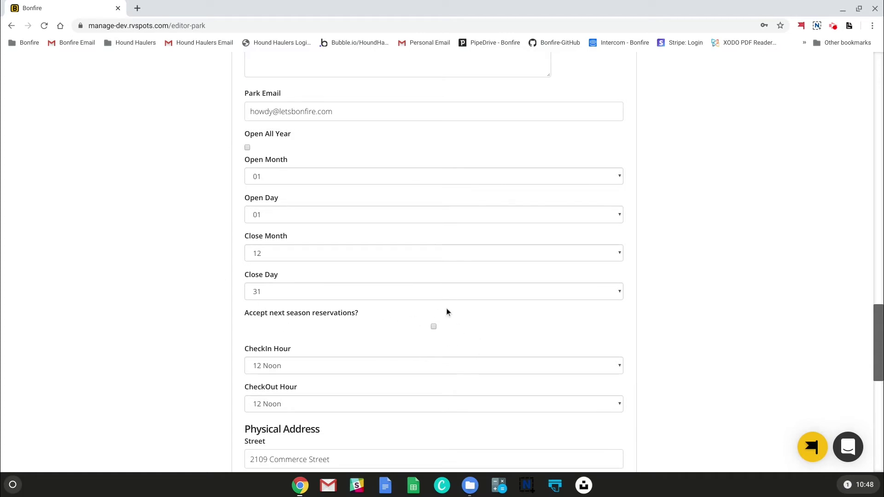
pyautogui.click(308, 177)
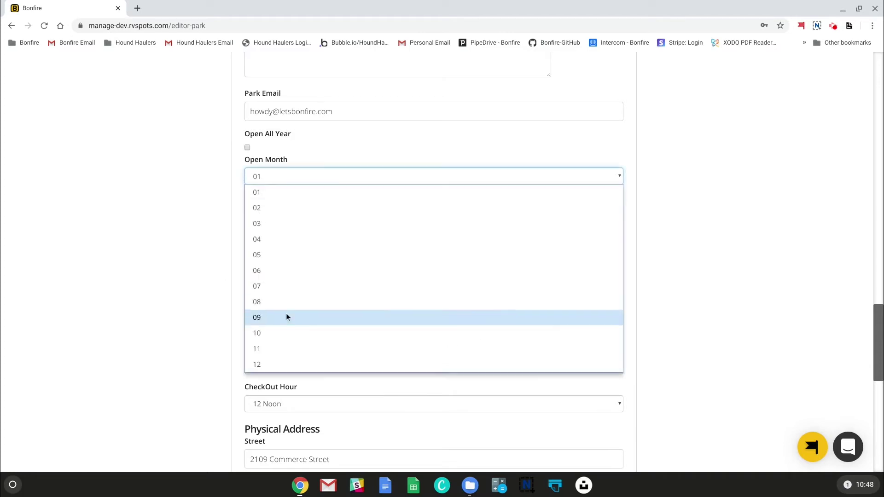
pyautogui.click(258, 259)
pyautogui.click(291, 214)
pyautogui.click(272, 450)
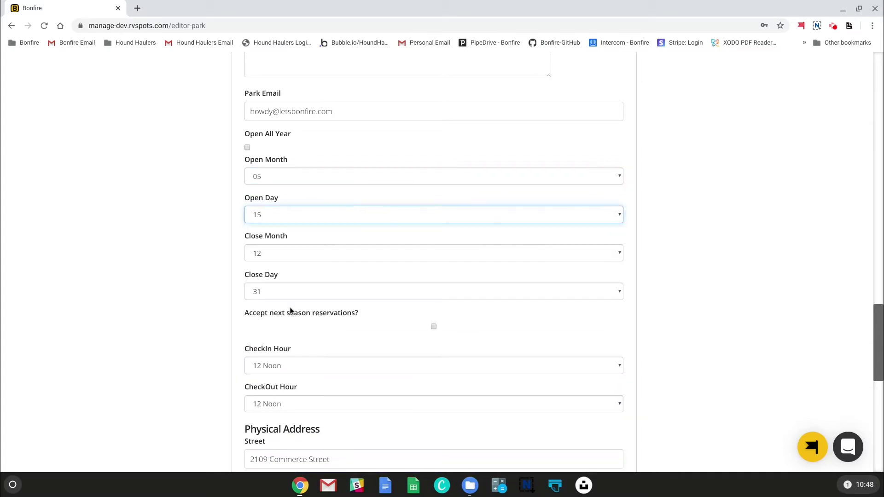
pyautogui.click(268, 254)
pyautogui.click(267, 411)
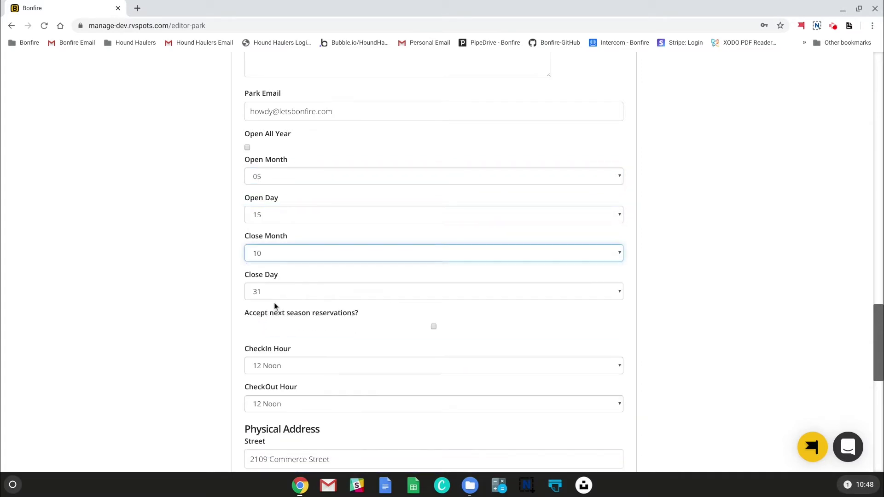
pyautogui.click(433, 326)
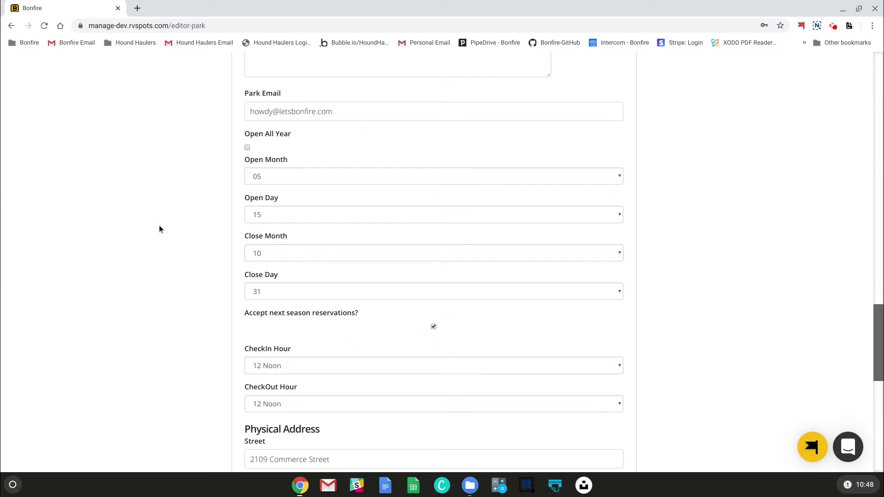
pyautogui.scroll(-4, 154, 222)
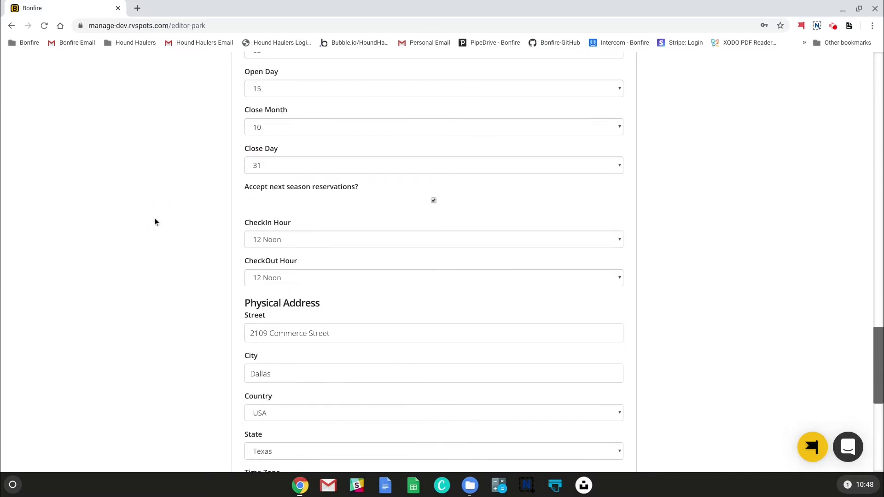
pyautogui.scroll(-1, 154, 222)
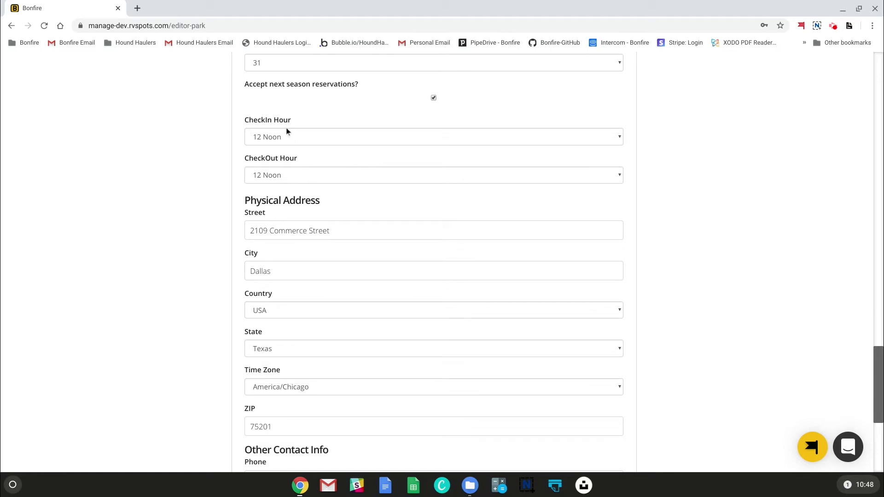
pyautogui.scroll(-2, 198, 159)
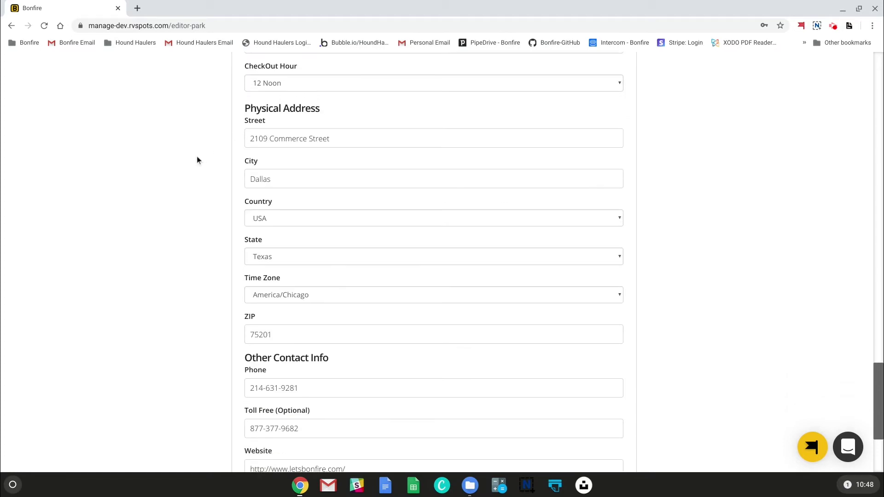
pyautogui.scroll(-1, 194, 149)
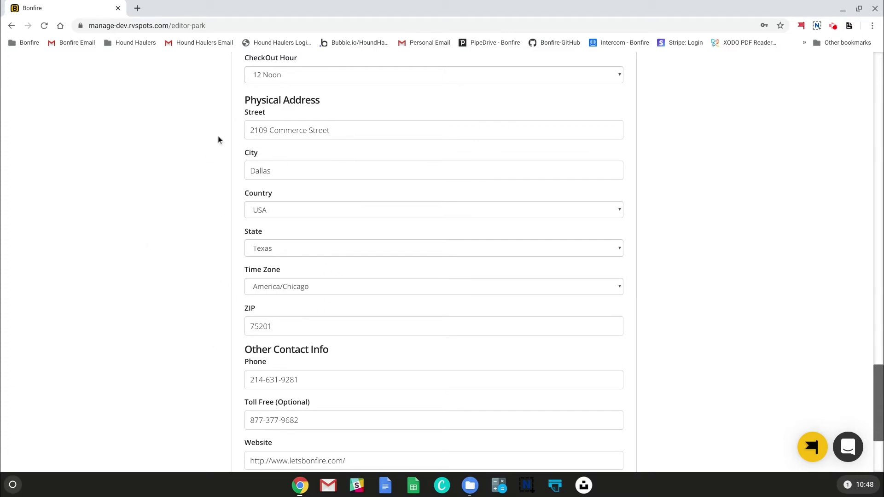
pyautogui.scroll(-2, 177, 205)
pyautogui.scroll(-2, 177, 206)
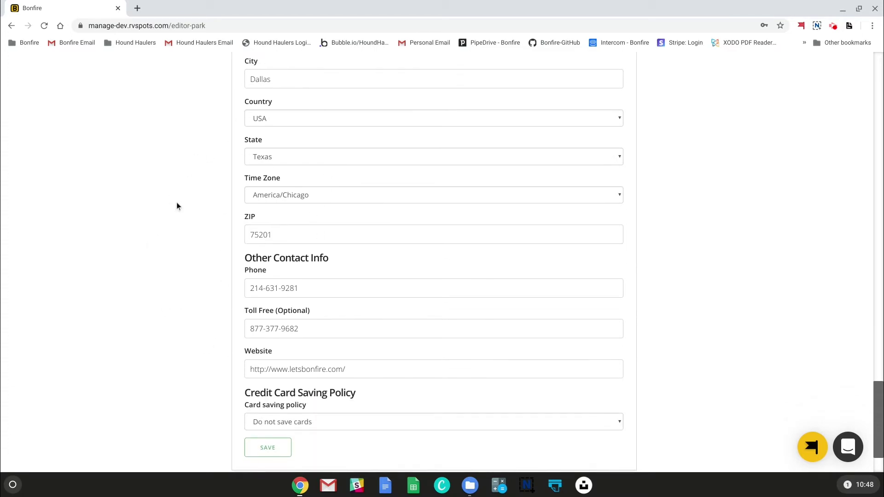
pyautogui.scroll(-1, 177, 206)
pyautogui.scroll(-2, 207, 203)
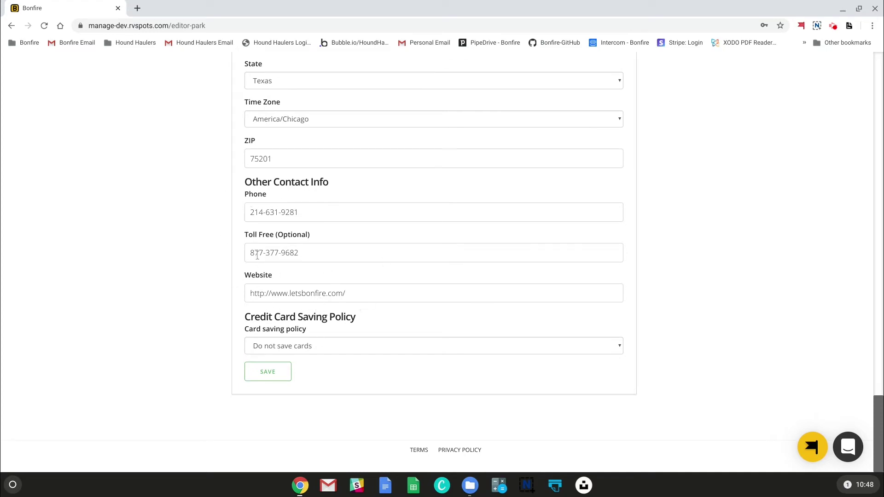
# - Return to the top of the editor and save the Basic Park Info
pyautogui.scroll(3, 217, 238)
pyautogui.scroll(3, 184, 368)
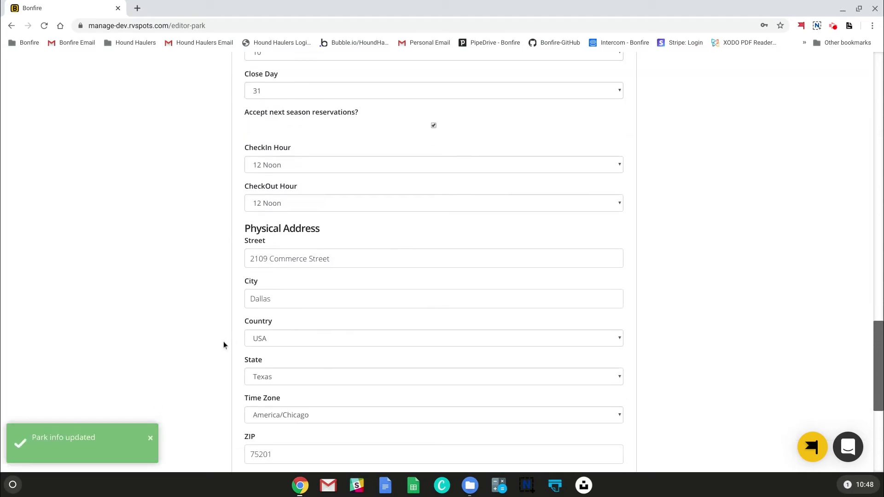
pyautogui.scroll(3, 223, 343)
pyautogui.scroll(3, 220, 346)
pyautogui.scroll(5, 220, 345)
pyautogui.scroll(5, 220, 345)
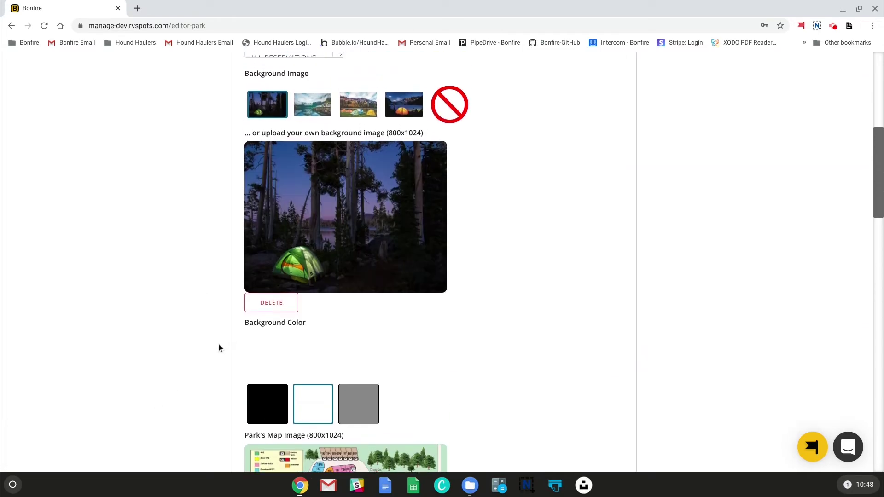
pyautogui.scroll(5, 219, 345)
pyautogui.scroll(2, 219, 346)
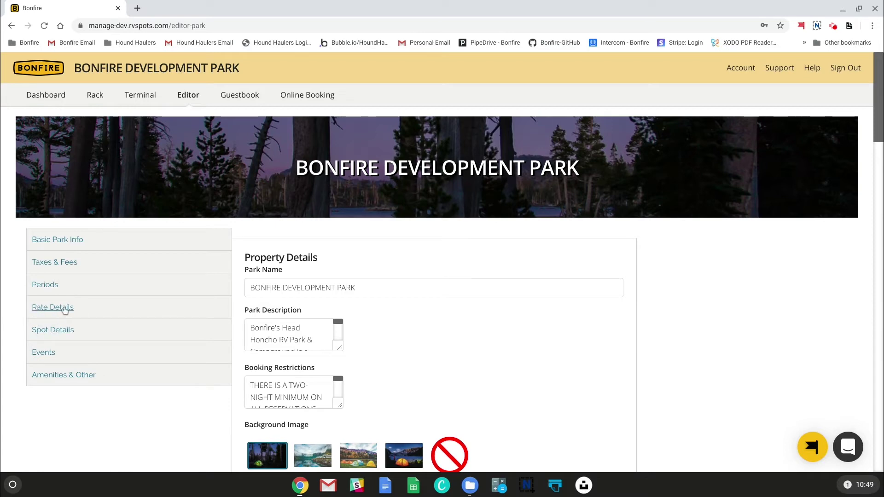
pyautogui.click(67, 330)
# - Add a Merchandise tax named State Sales Tax at rate 0.0825
pyautogui.click(60, 266)
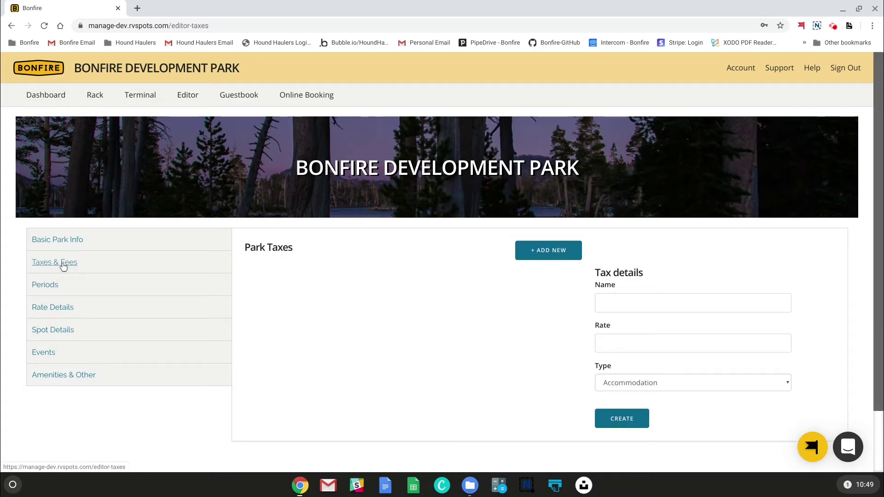
pyautogui.click(608, 304)
pyautogui.write('State')
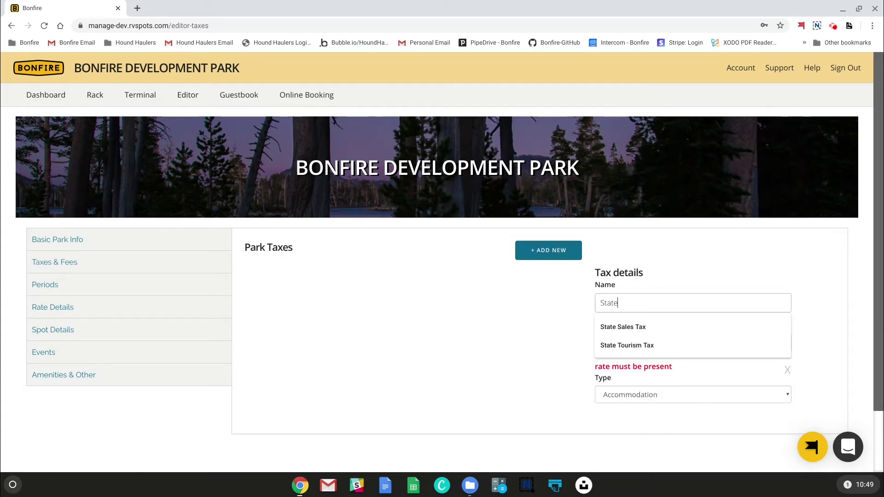
pyautogui.write(' Sales Tax')
pyautogui.press('Tab')
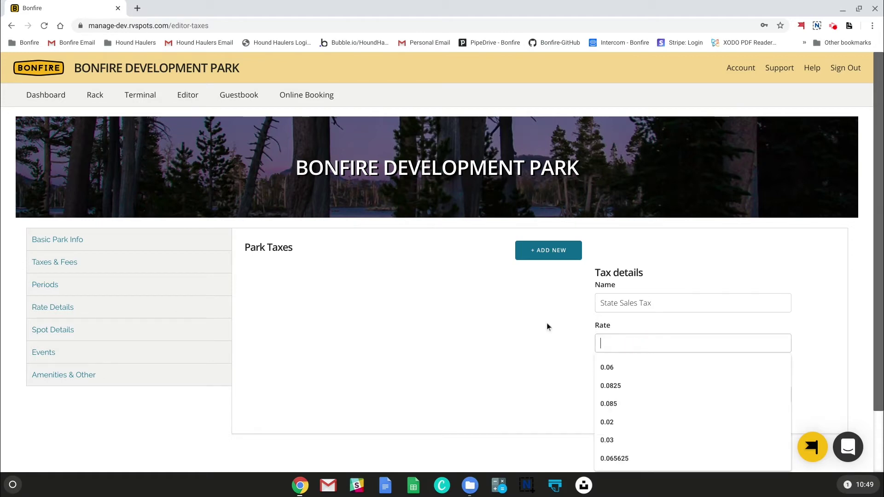
pyautogui.write('0.0825')
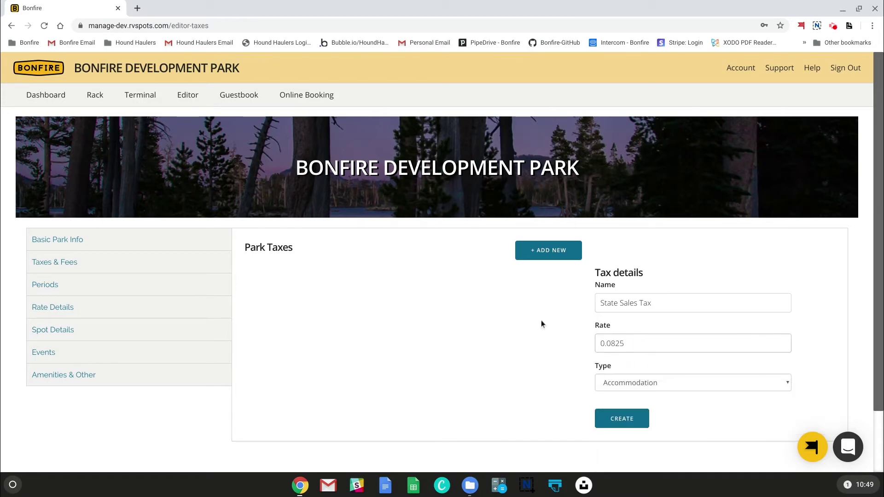
pyautogui.click(585, 331)
pyautogui.click(655, 387)
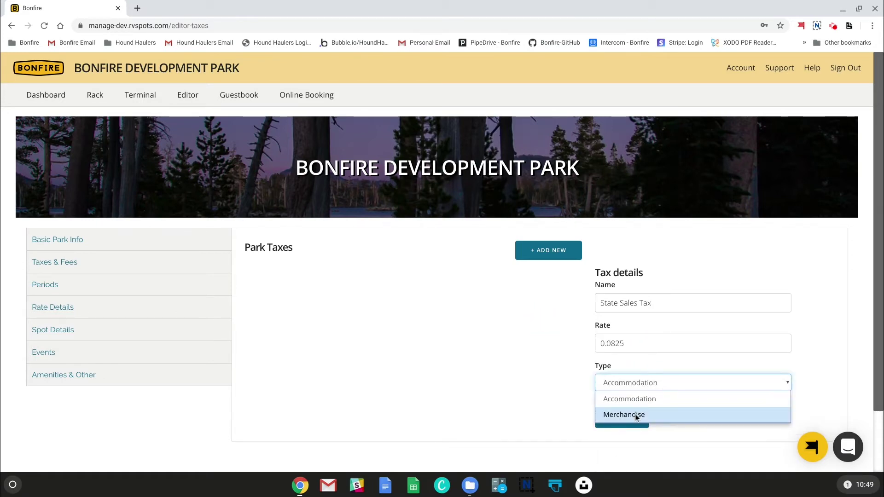
pyautogui.click(635, 414)
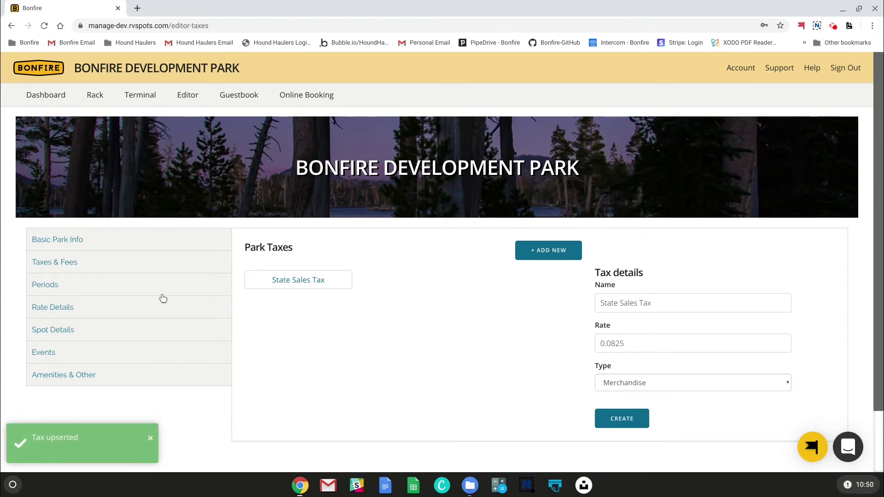
pyautogui.click(40, 286)
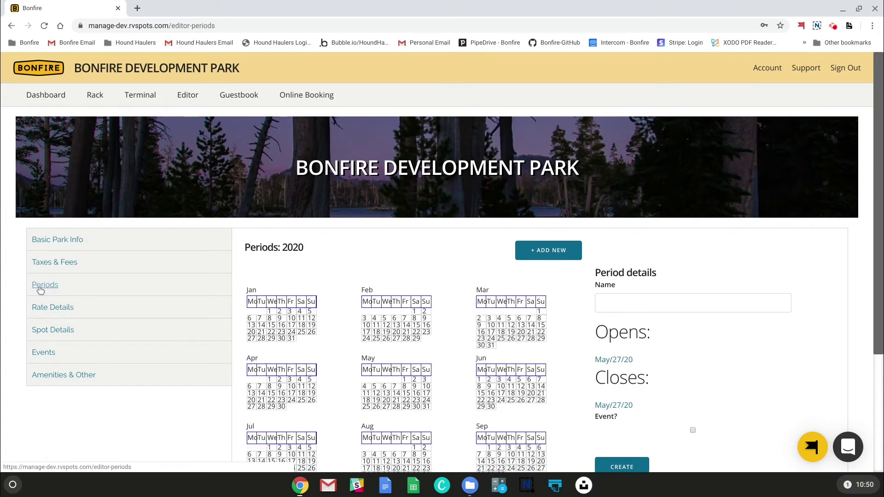
# - Create the Year Round Period opening May 15 and closing November 1, 2020
pyautogui.scroll(-3, 335, 280)
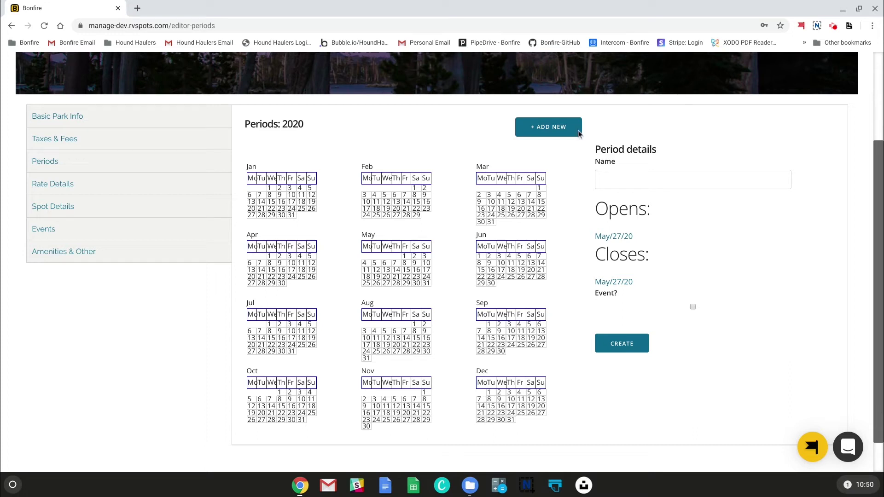
pyautogui.click(610, 179)
pyautogui.write('Year Round Period')
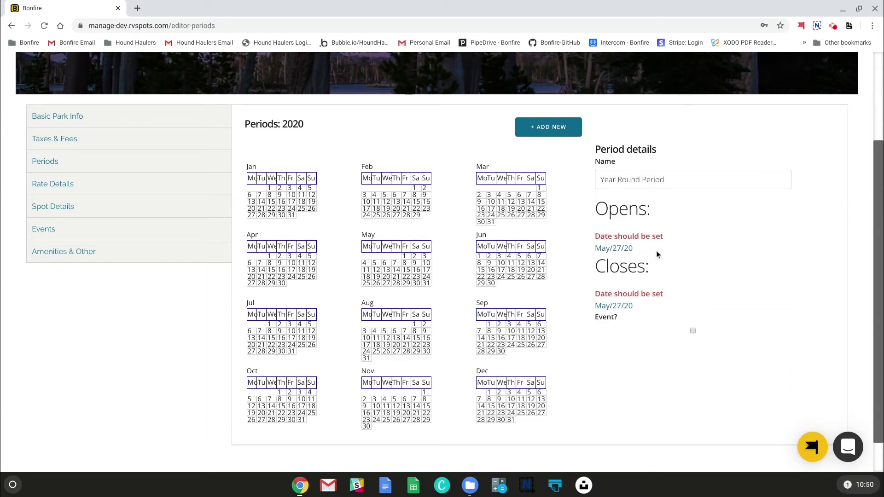
pyautogui.click(617, 248)
pyautogui.click(687, 322)
pyautogui.click(617, 293)
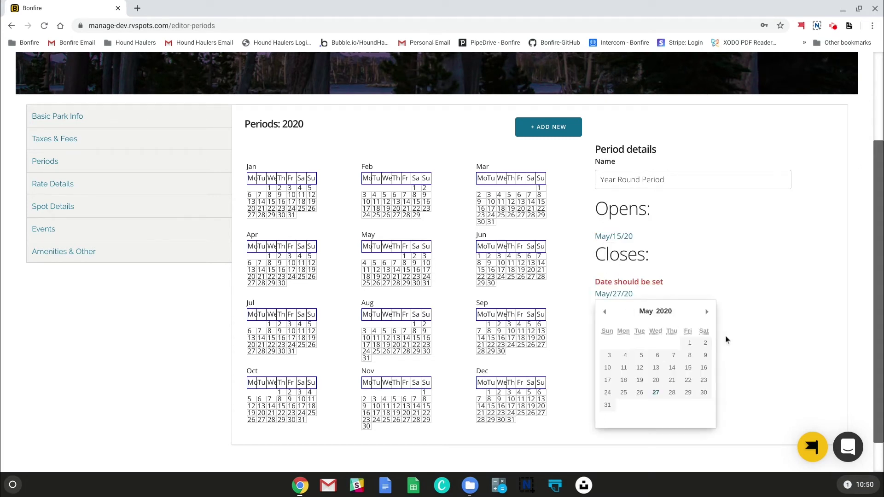
pyautogui.click(706, 311)
pyautogui.click(707, 312)
pyautogui.click(706, 311)
pyautogui.click(707, 312)
pyautogui.click(707, 312)
pyautogui.click(707, 312)
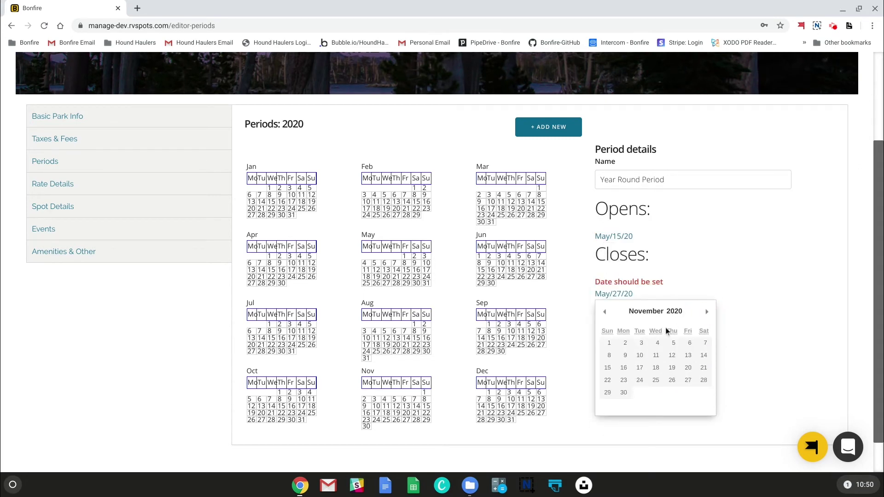
pyautogui.click(605, 344)
pyautogui.click(615, 344)
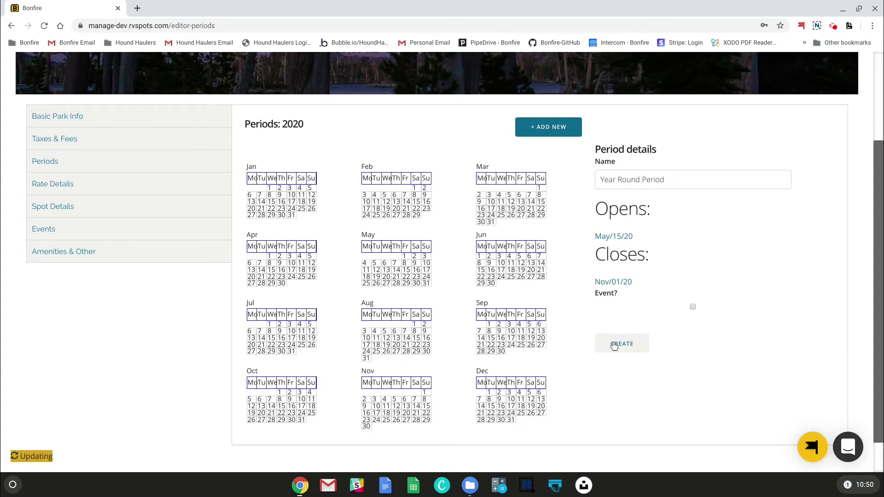
pyautogui.click(49, 186)
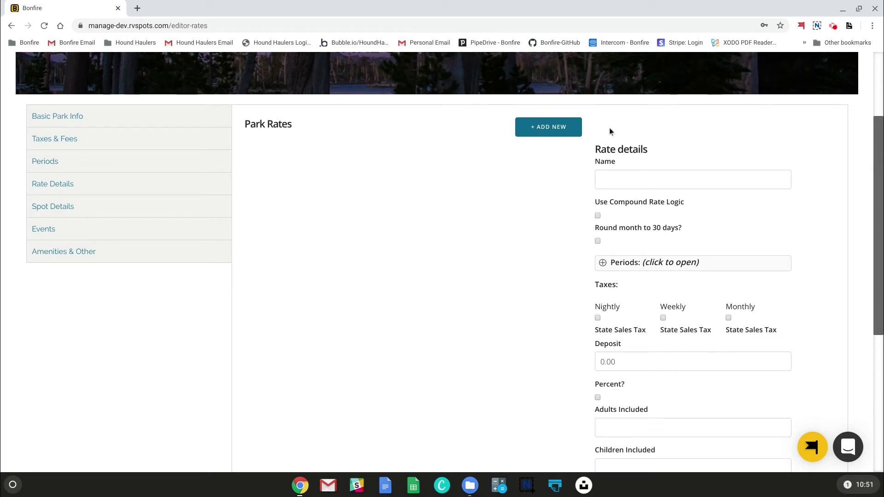
# - Enter RV Site Rate with 35 nightly, 150 weekly, 600 monthly prices and 100% deposit
pyautogui.click(621, 181)
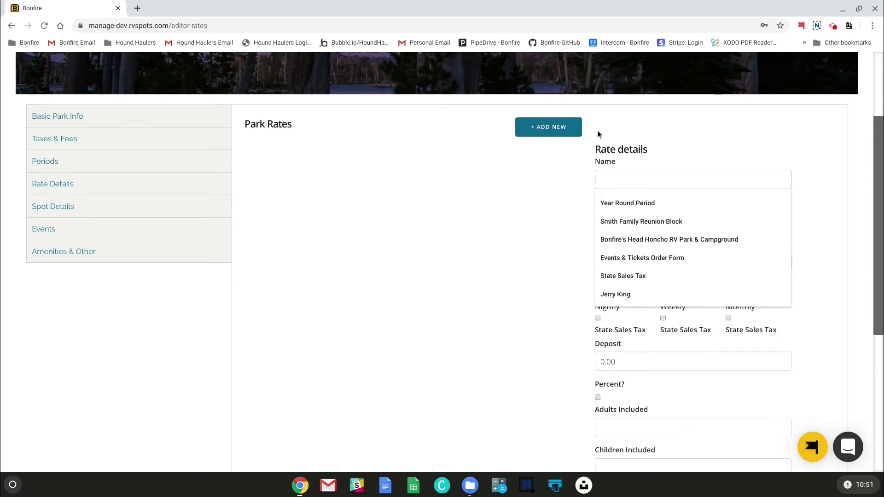
pyautogui.write('RV Site R')
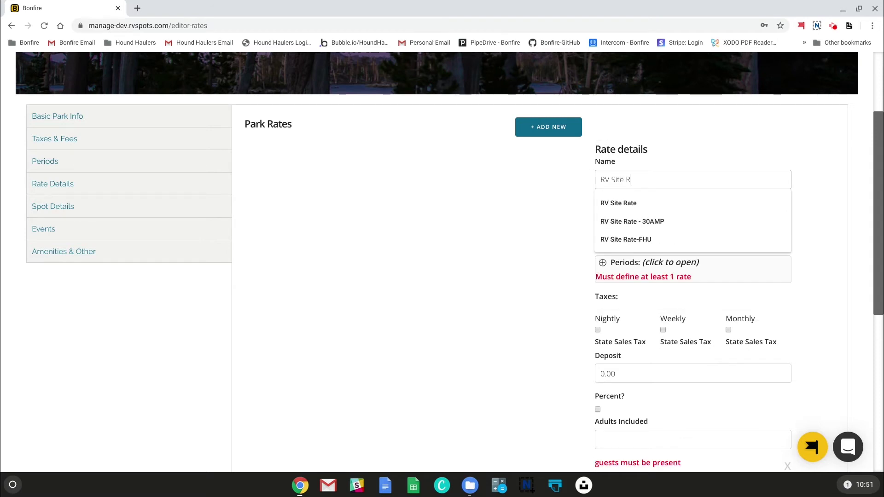
pyautogui.write('ate')
pyautogui.press('Tab')
pyautogui.press('space')
pyautogui.press('Tab')
pyautogui.write('35')
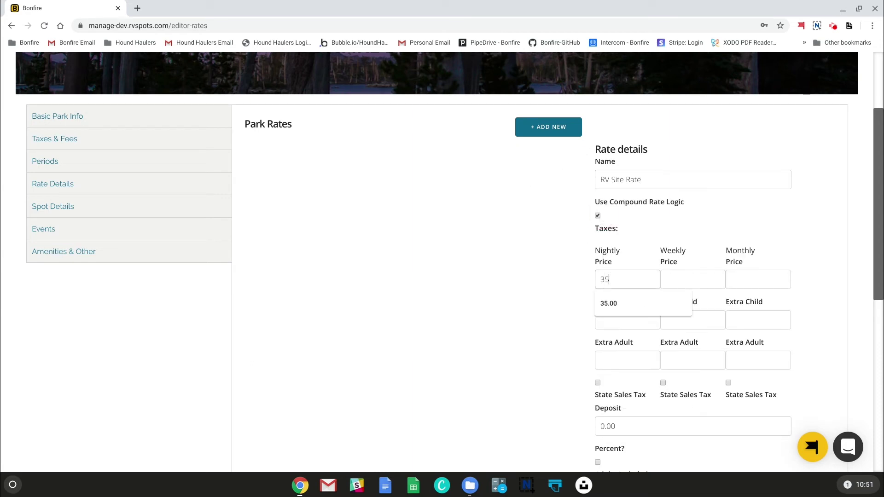
pyautogui.press('Tab')
pyautogui.write('5')
pyautogui.press('Tab')
pyautogui.write('5')
pyautogui.press('space')
pyautogui.press('Tab')
pyautogui.write('150\t35')
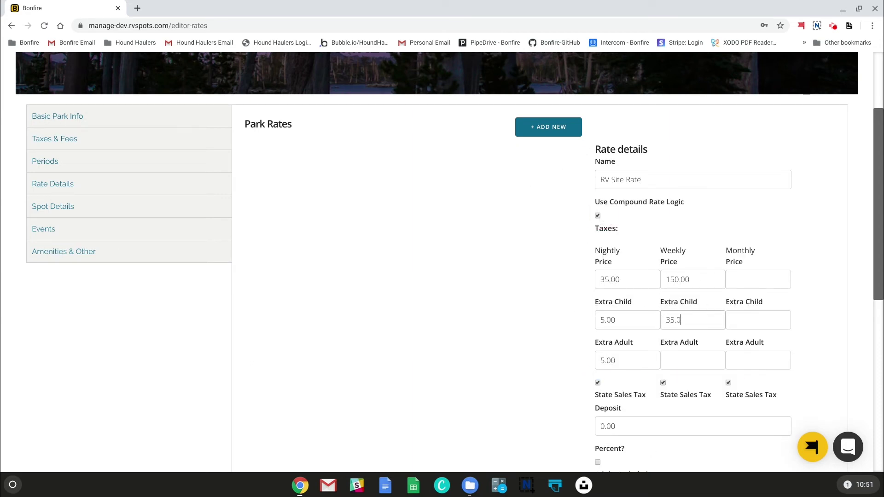
pyautogui.write('\t35\t600\t150\t150\t\t100\t \t2')
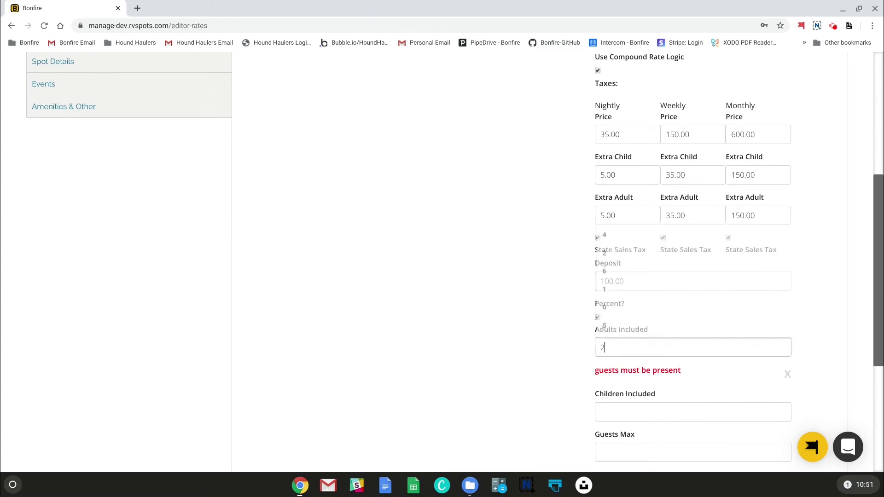
pyautogui.write('\t2')
# - Set Guests Max to 6 with the website-referenced cancellation policy, and create the rate
pyautogui.scroll(-3, 622, 378)
pyautogui.write('6')
pyautogui.click(619, 400)
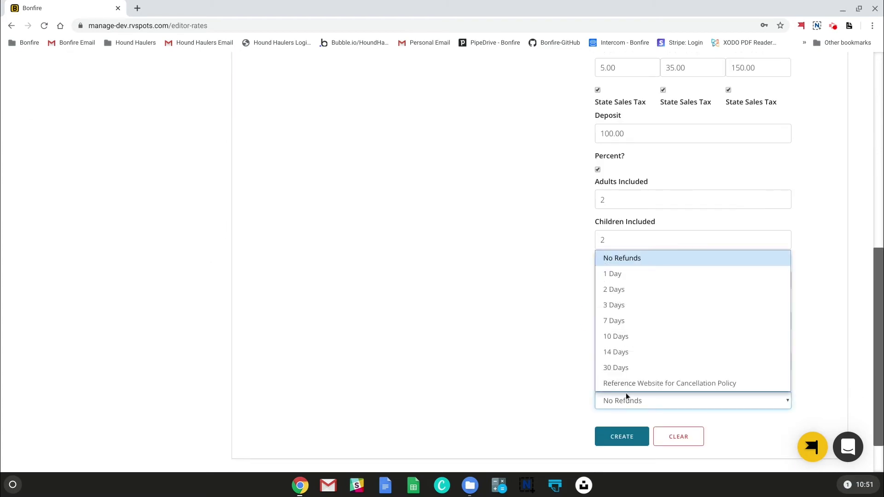
pyautogui.click(624, 385)
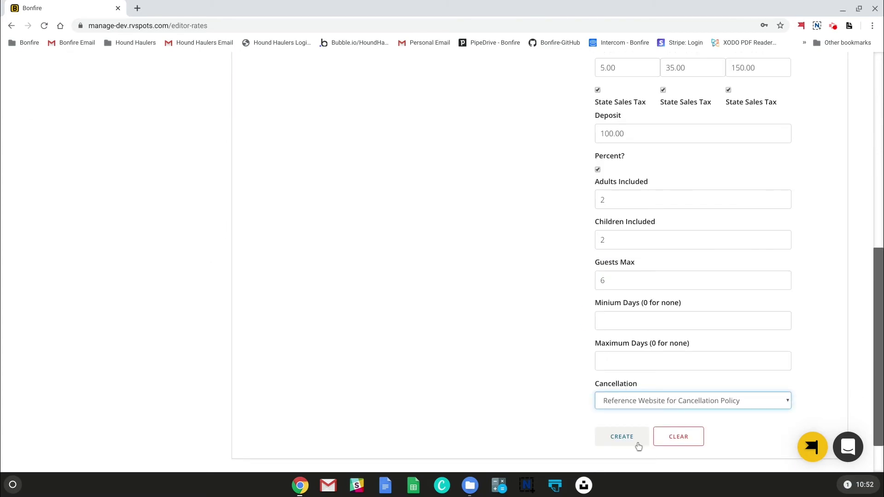
pyautogui.click(627, 437)
# - Go to Spot Details to bring up the Park Sites form
pyautogui.scroll(5, 375, 309)
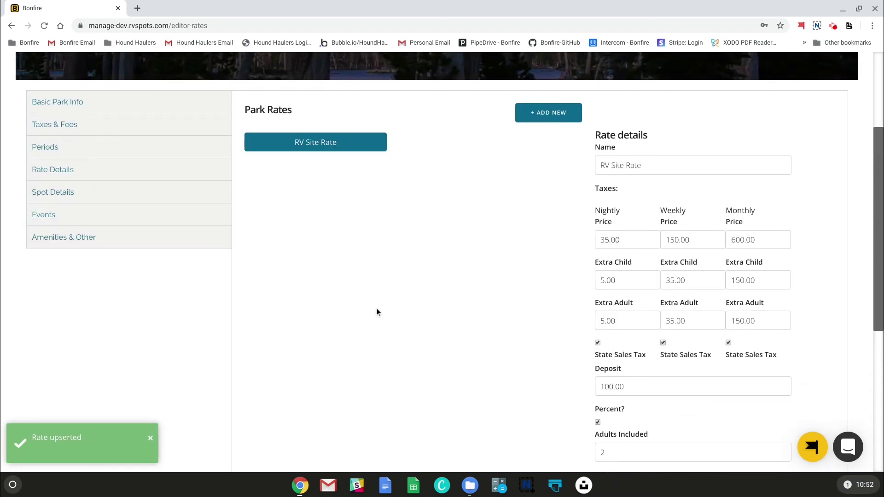
pyautogui.scroll(3, 375, 309)
pyautogui.click(62, 330)
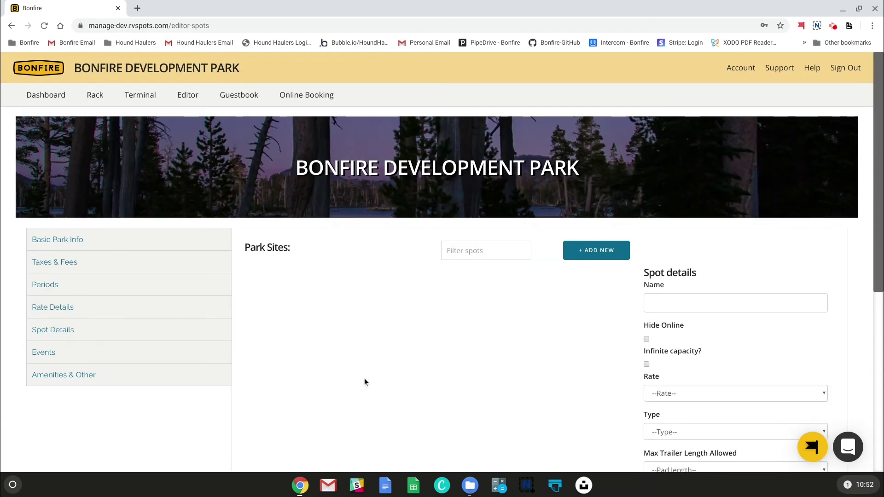
pyautogui.scroll(-1, 503, 329)
# - Add site 'RV Site 01 - FHU' on the RV Site Rate
pyautogui.scroll(-2, 468, 300)
pyautogui.click(676, 230)
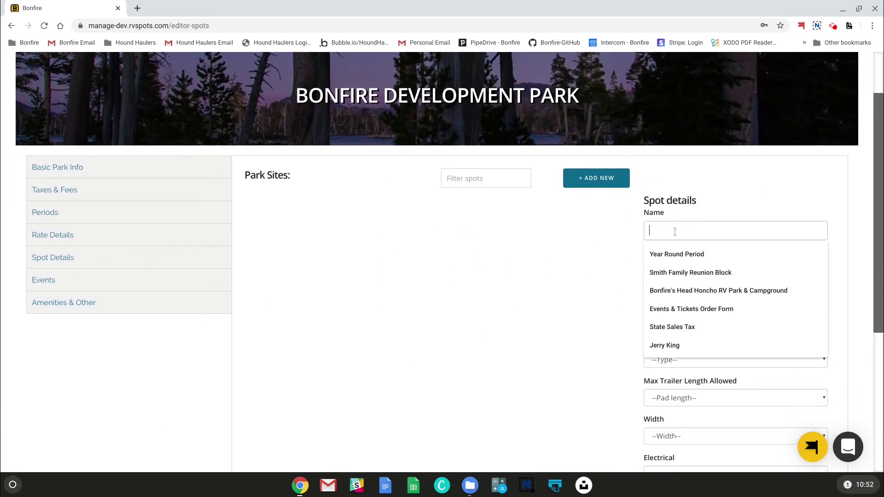
pyautogui.write('RV Site')
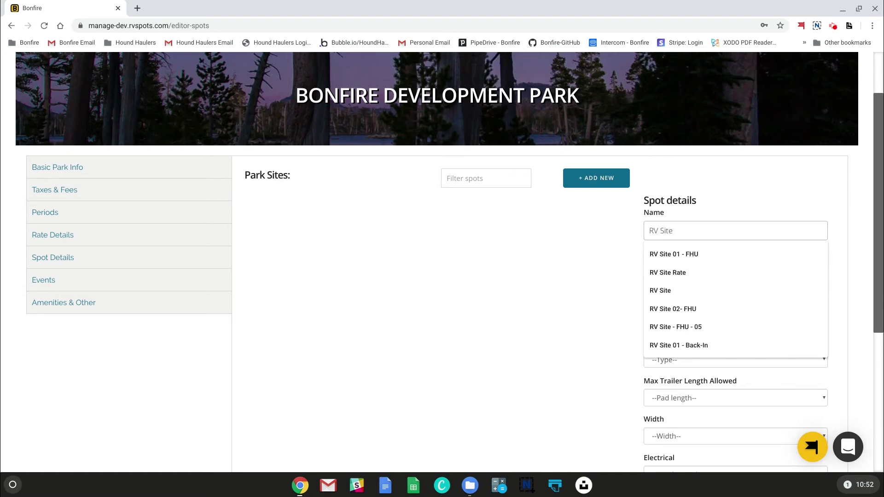
pyautogui.write(' 01 - ')
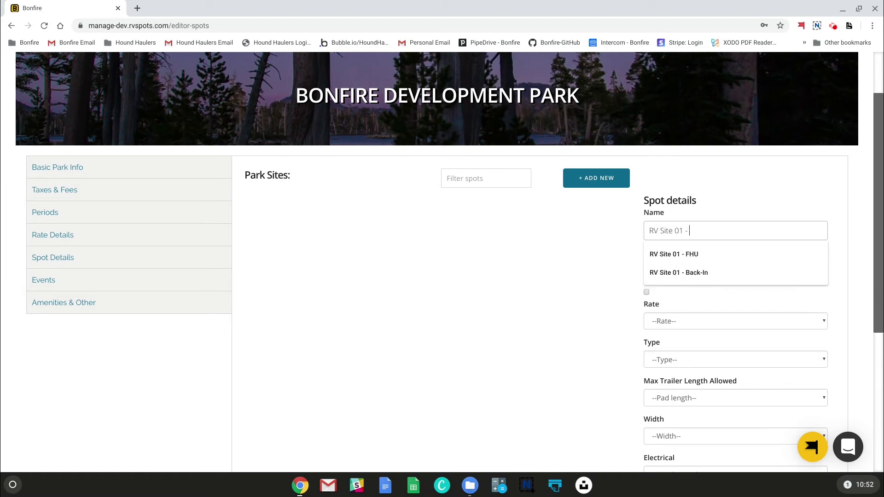
pyautogui.write('FHU')
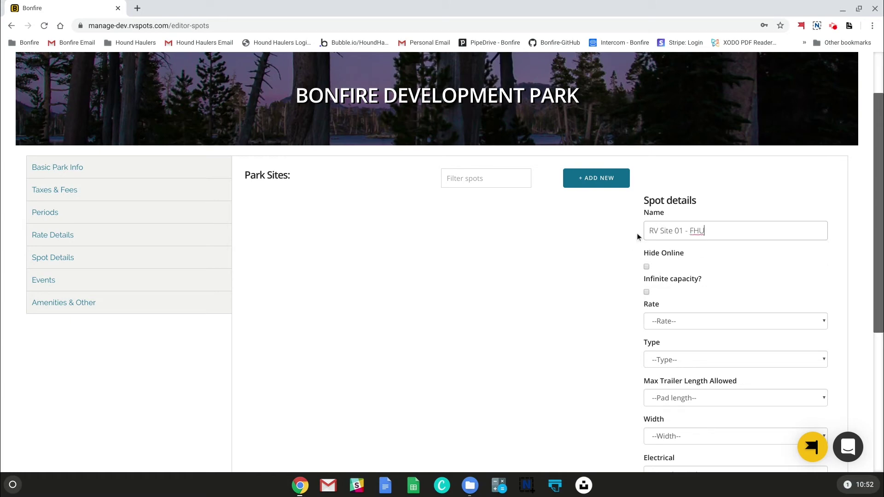
pyautogui.click(664, 321)
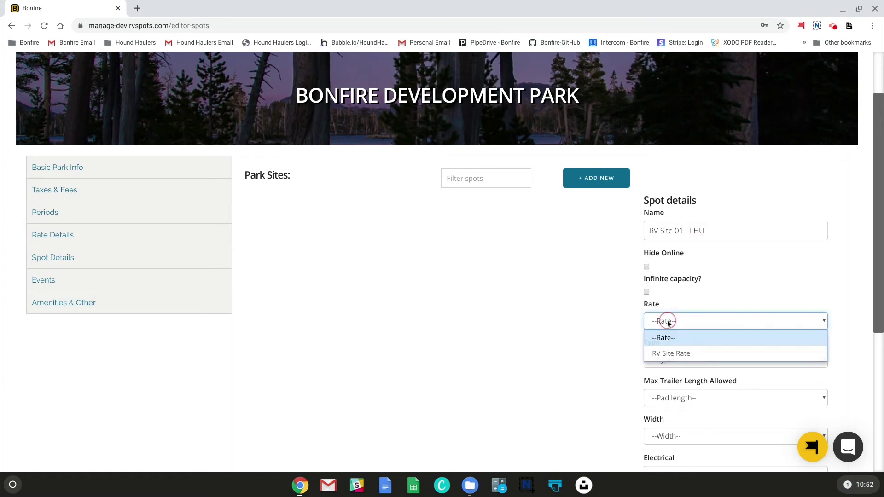
pyautogui.click(678, 350)
pyautogui.scroll(-3, 608, 306)
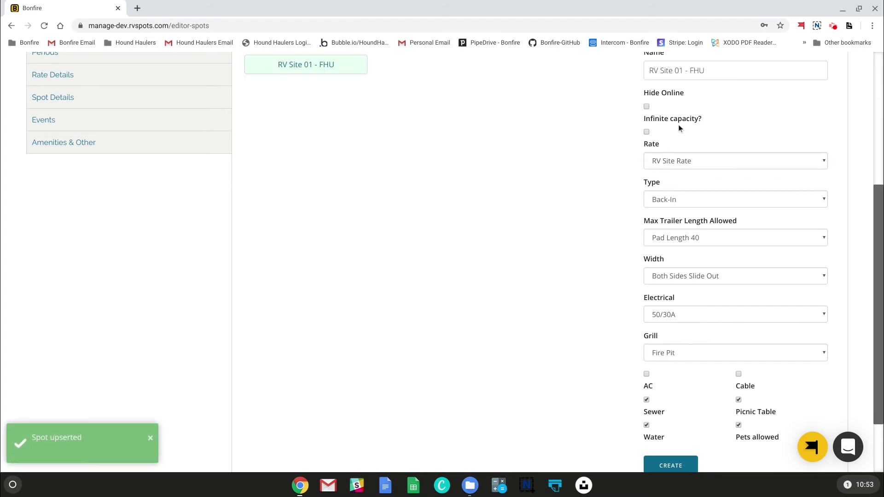
# - Create 'RV Site 02 - FHU' and 'RV Site 03 - FHU' with the same settings
pyautogui.click(685, 69)
pyautogui.press('BackSpace')
pyautogui.press('BackSpace')
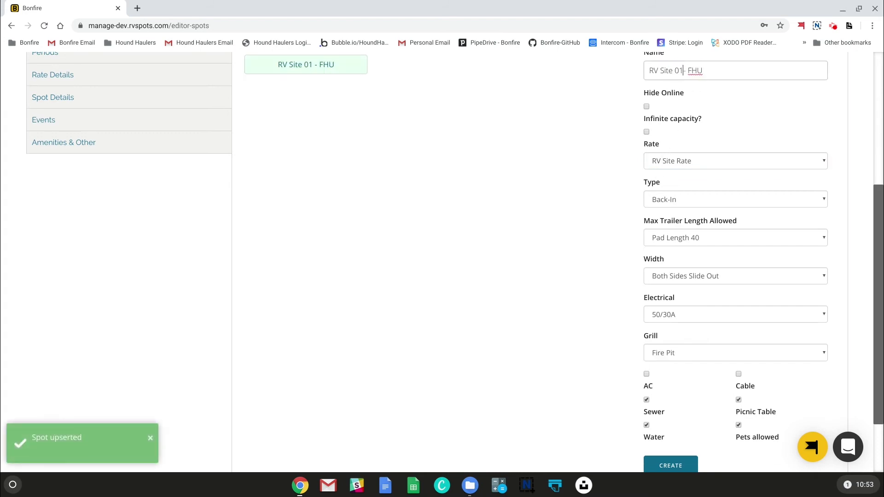
pyautogui.write('-2')
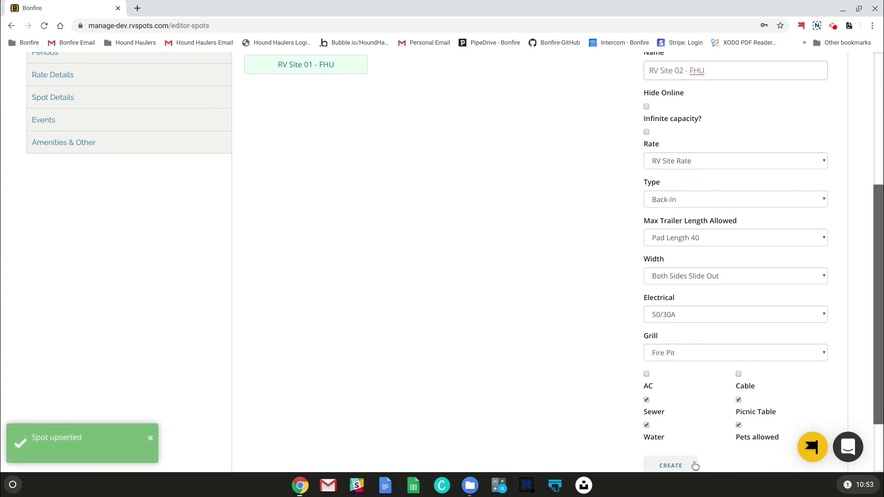
pyautogui.click(685, 465)
pyautogui.click(684, 71)
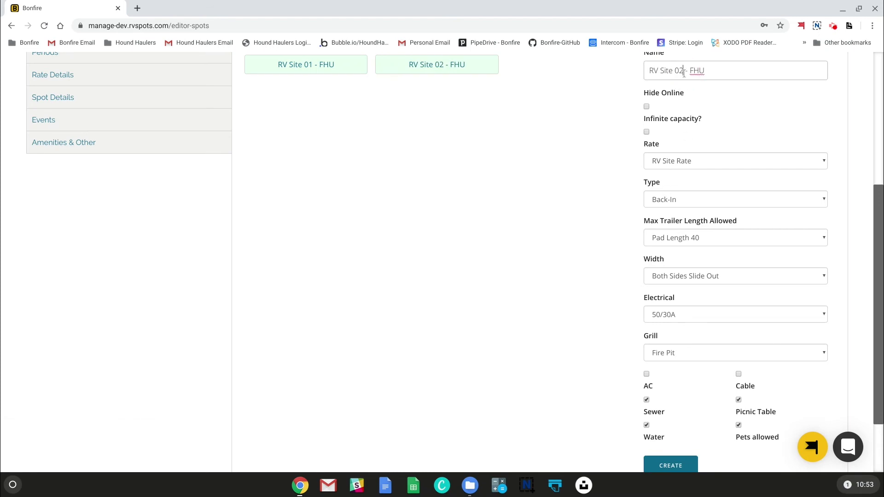
pyautogui.press('BackSpace')
pyautogui.write('3')
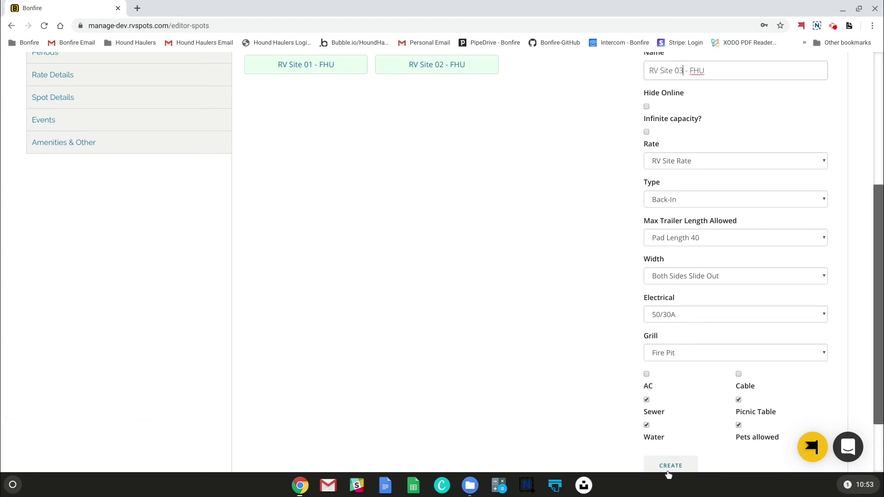
pyautogui.click(668, 465)
# - Review the site list and go to the park's public online booking page
pyautogui.scroll(3, 584, 221)
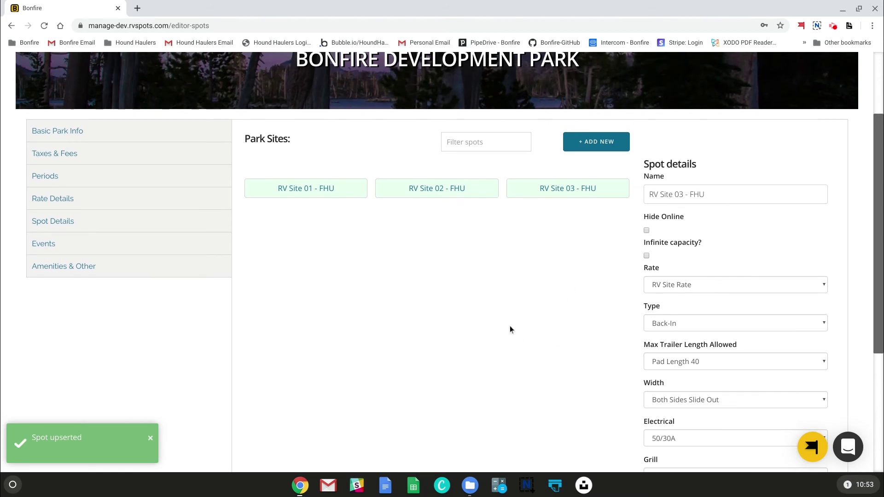
pyautogui.scroll(-2, 598, 282)
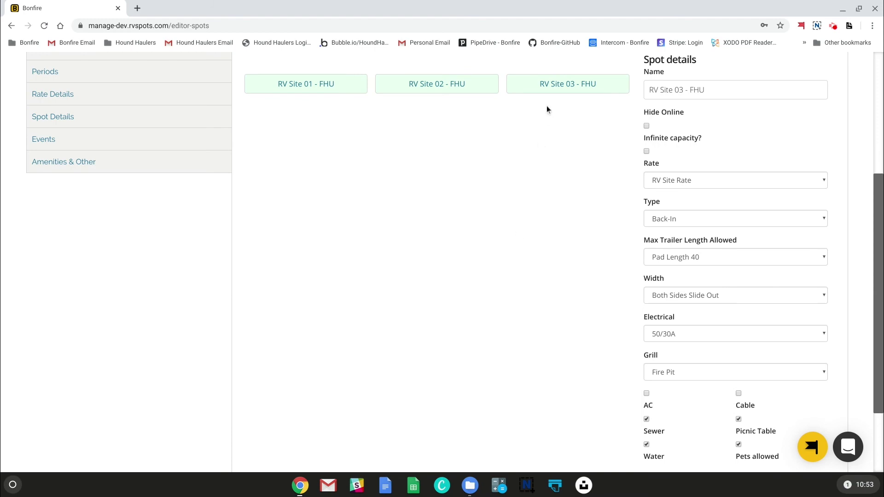
pyautogui.scroll(2, 369, 338)
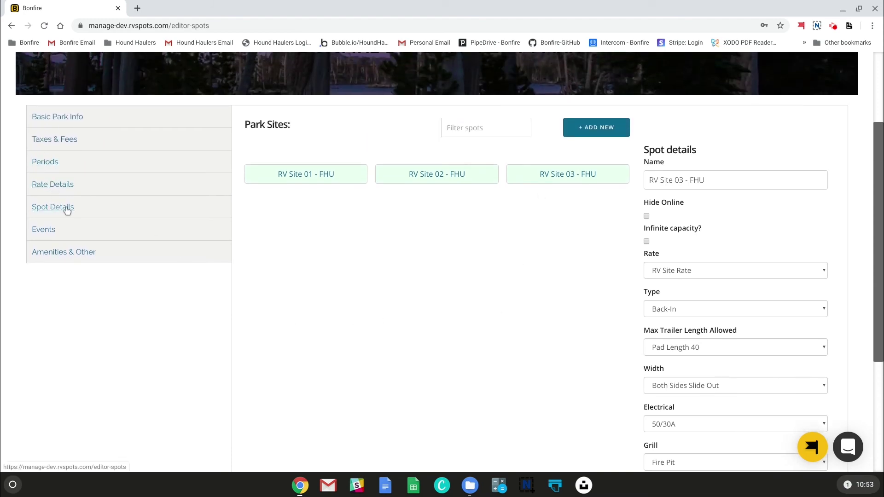
pyautogui.scroll(2, 340, 237)
pyautogui.click(368, 92)
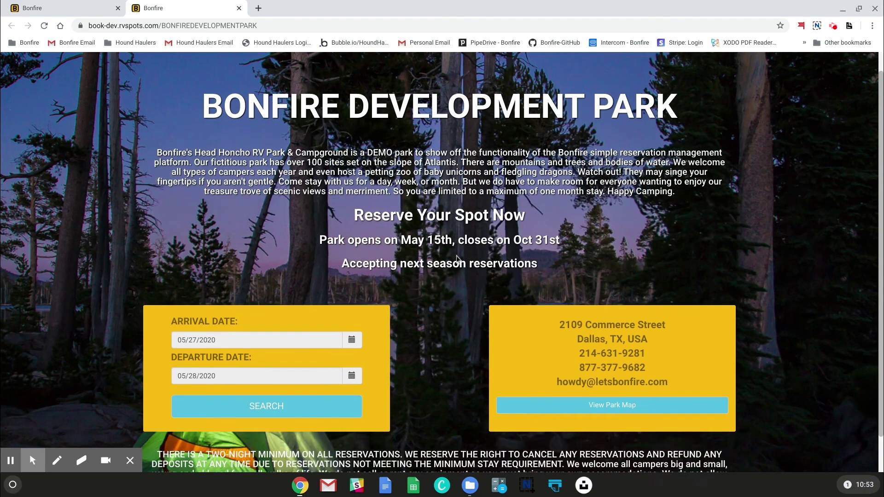
# - View the park map on the booking page, then close it
pyautogui.scroll(-2, 442, 240)
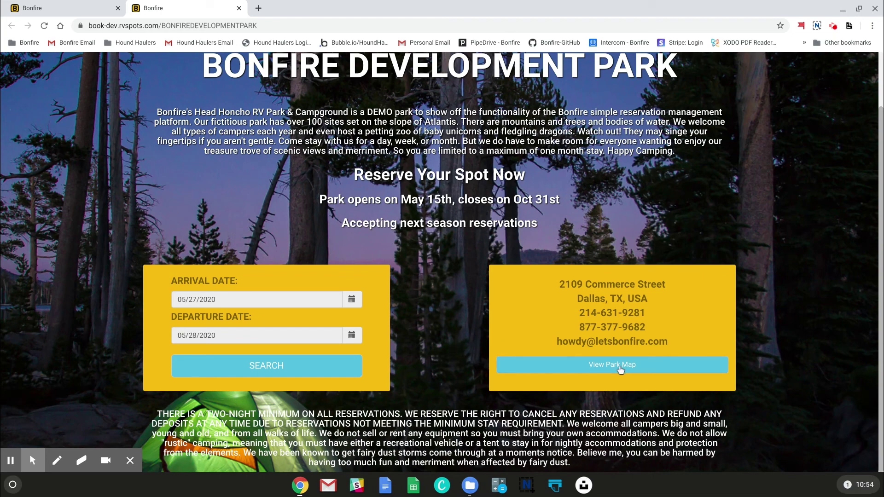
pyautogui.click(620, 367)
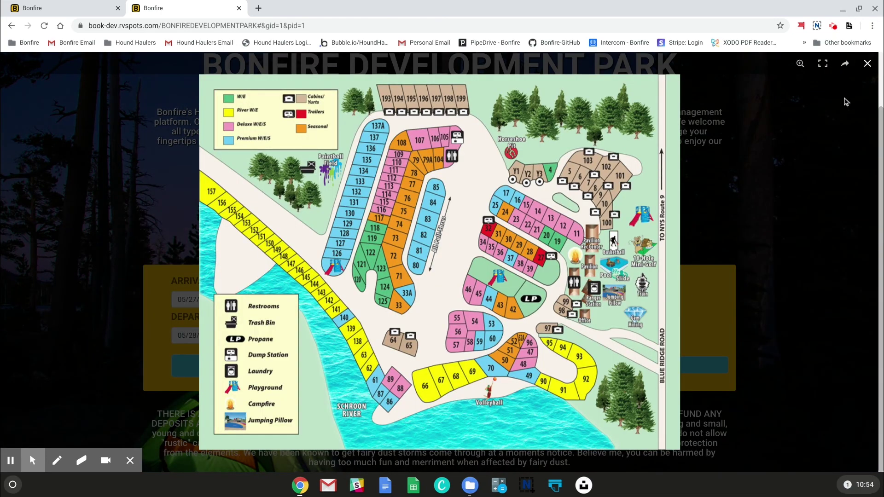
pyautogui.click(867, 66)
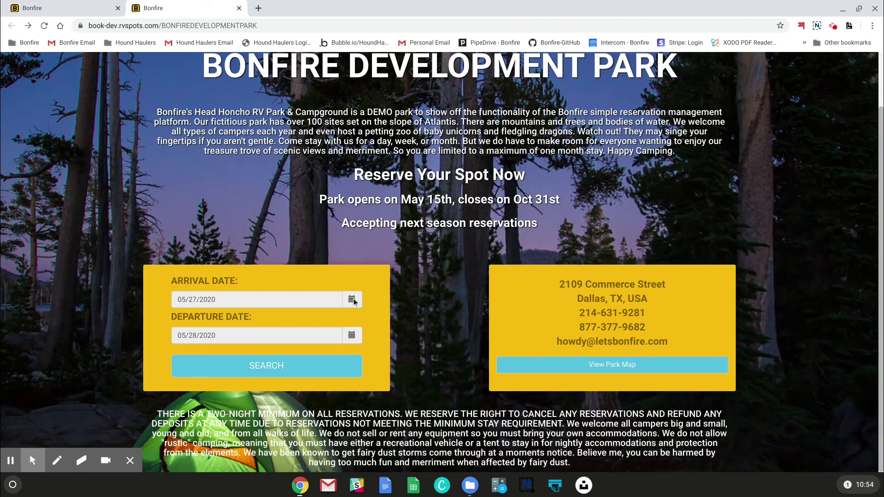
# - Search for sites available from 05/27/2020 to a 05/30/2020 departure
pyautogui.click(352, 336)
pyautogui.click(264, 428)
pyautogui.click(284, 365)
pyautogui.scroll(-4, 468, 339)
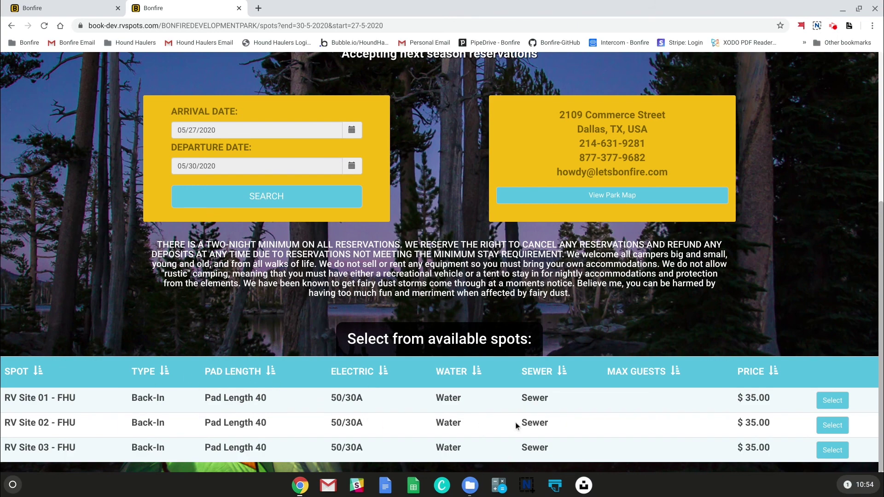
# - Select RV Site 02 - FHU and scroll through its $113.66 reservation summary
pyautogui.click(832, 424)
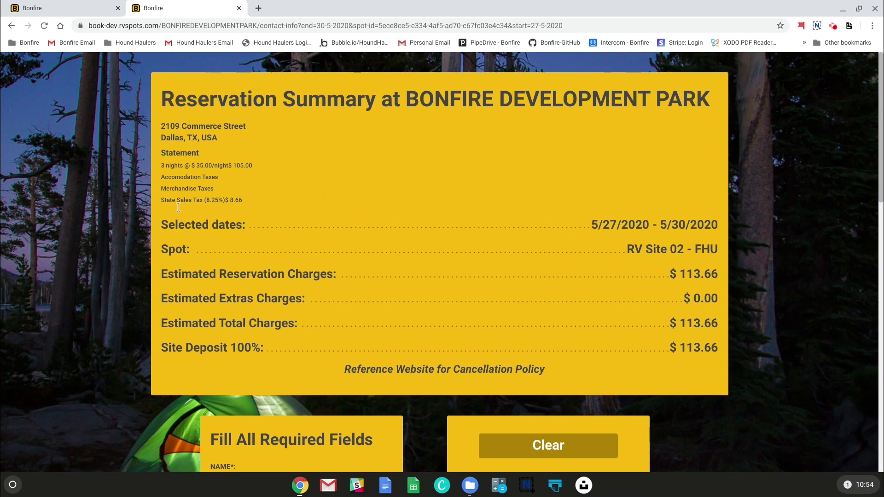
pyautogui.scroll(-3, 223, 217)
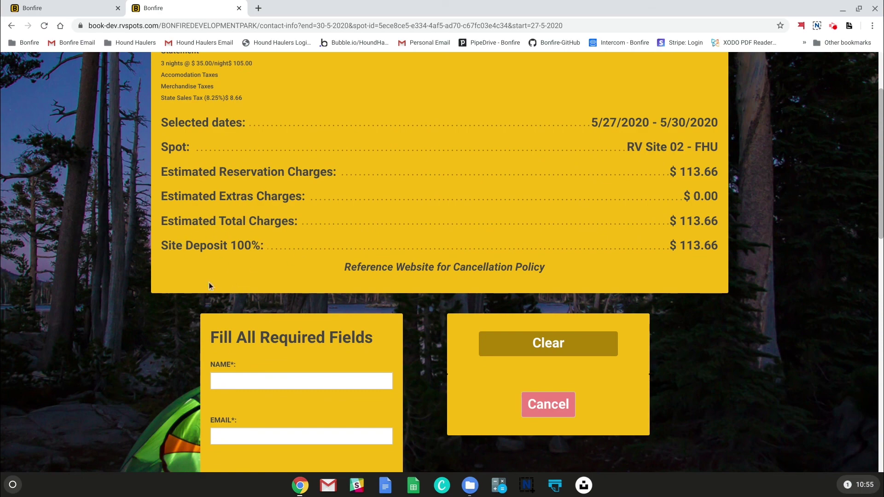
pyautogui.scroll(-2, 230, 263)
pyautogui.scroll(-2, 179, 235)
pyautogui.scroll(-3, 156, 214)
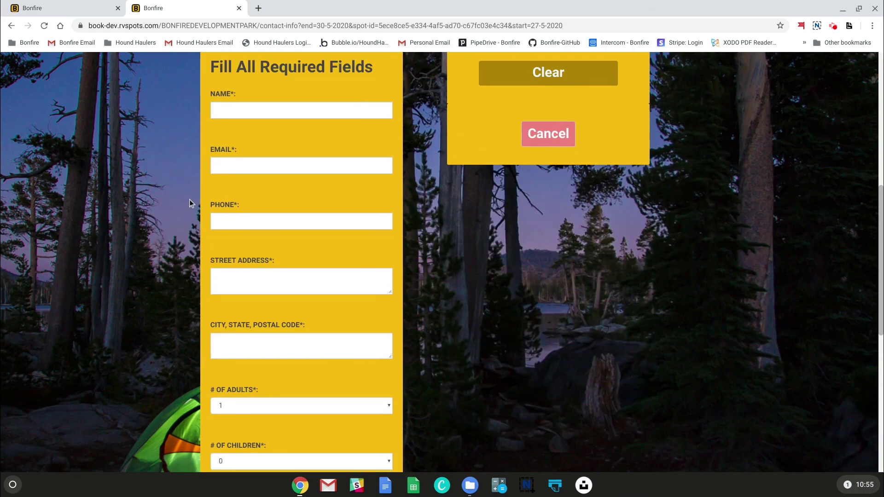